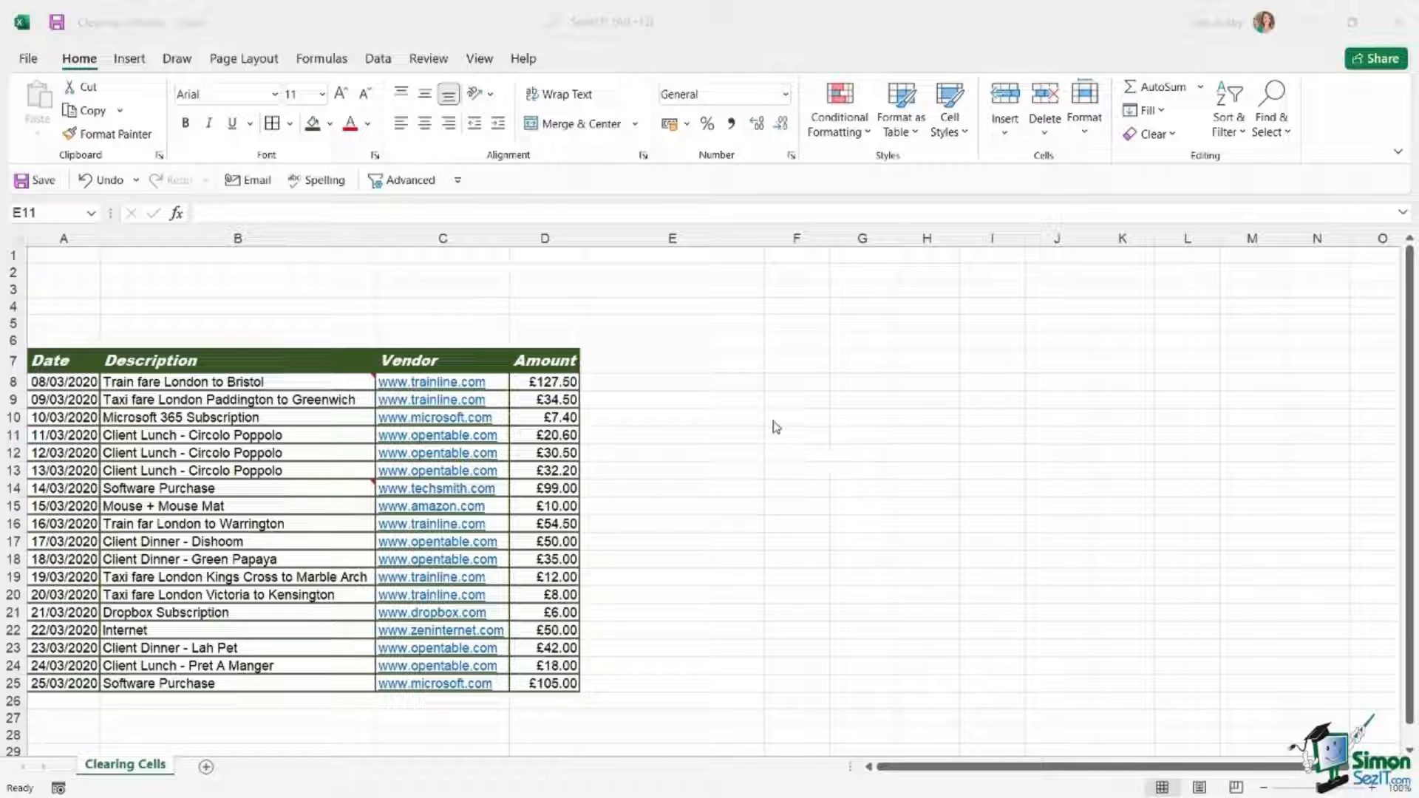
Delete the amount in cell D8 and undo the deletion
double_click(546, 383)
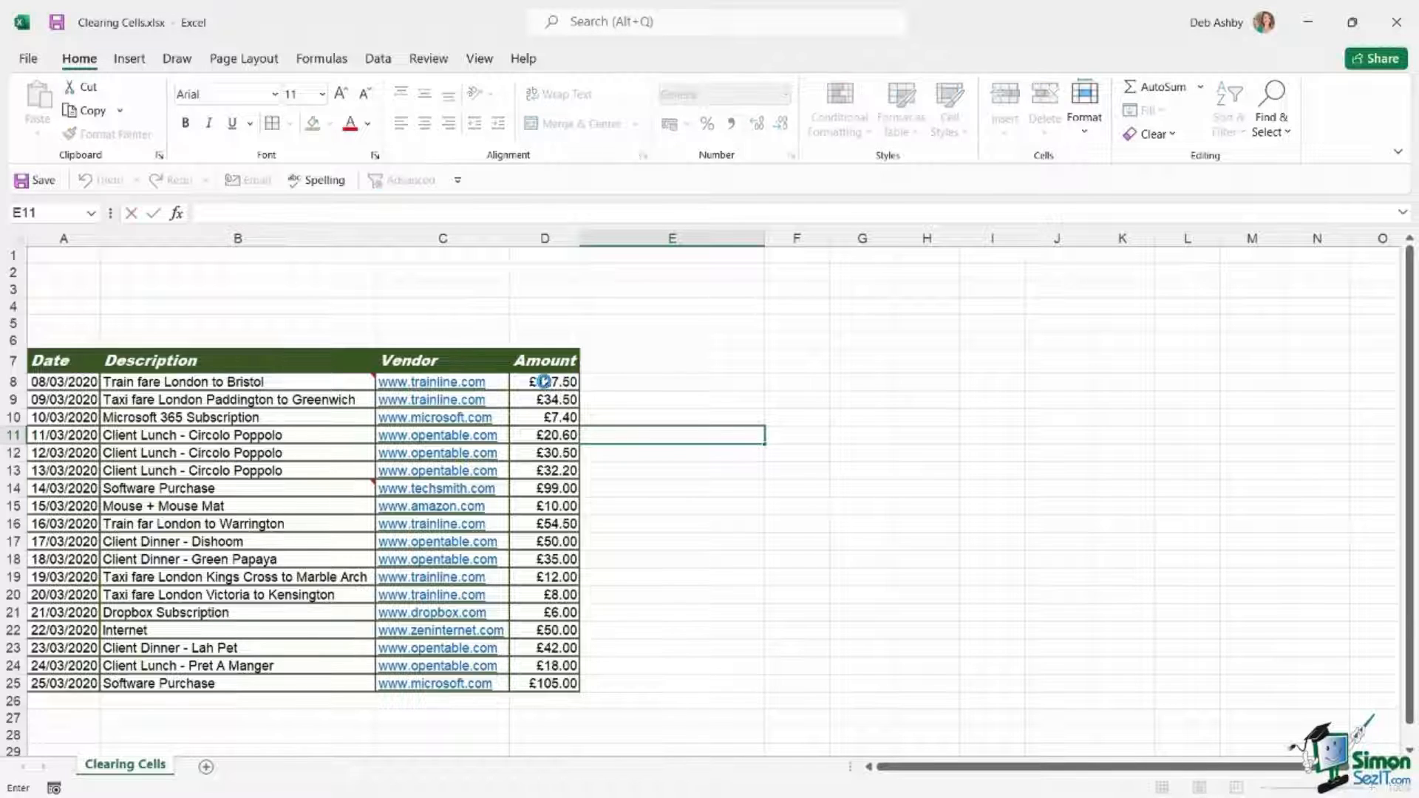
left_click(545, 381)
key("Delete")
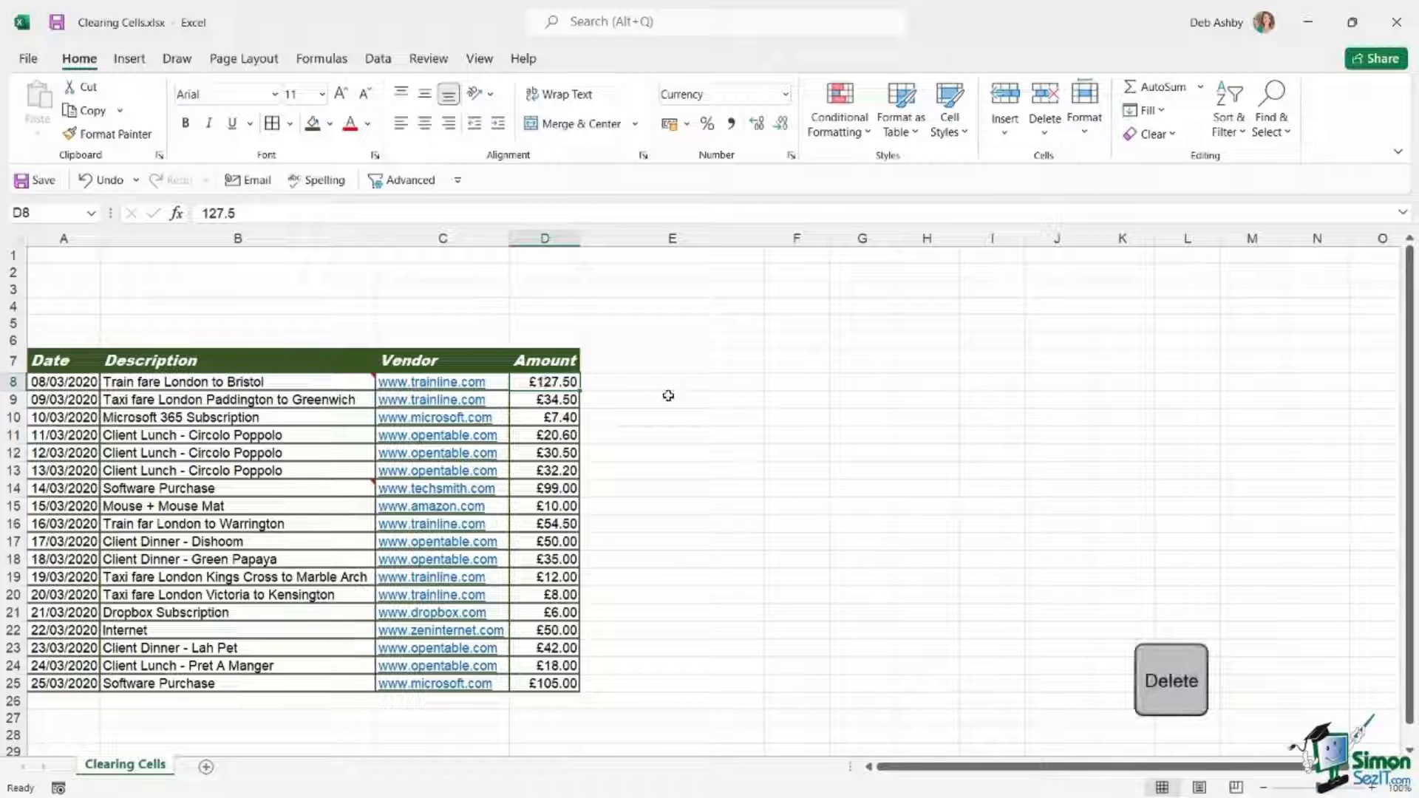
key("Delete")
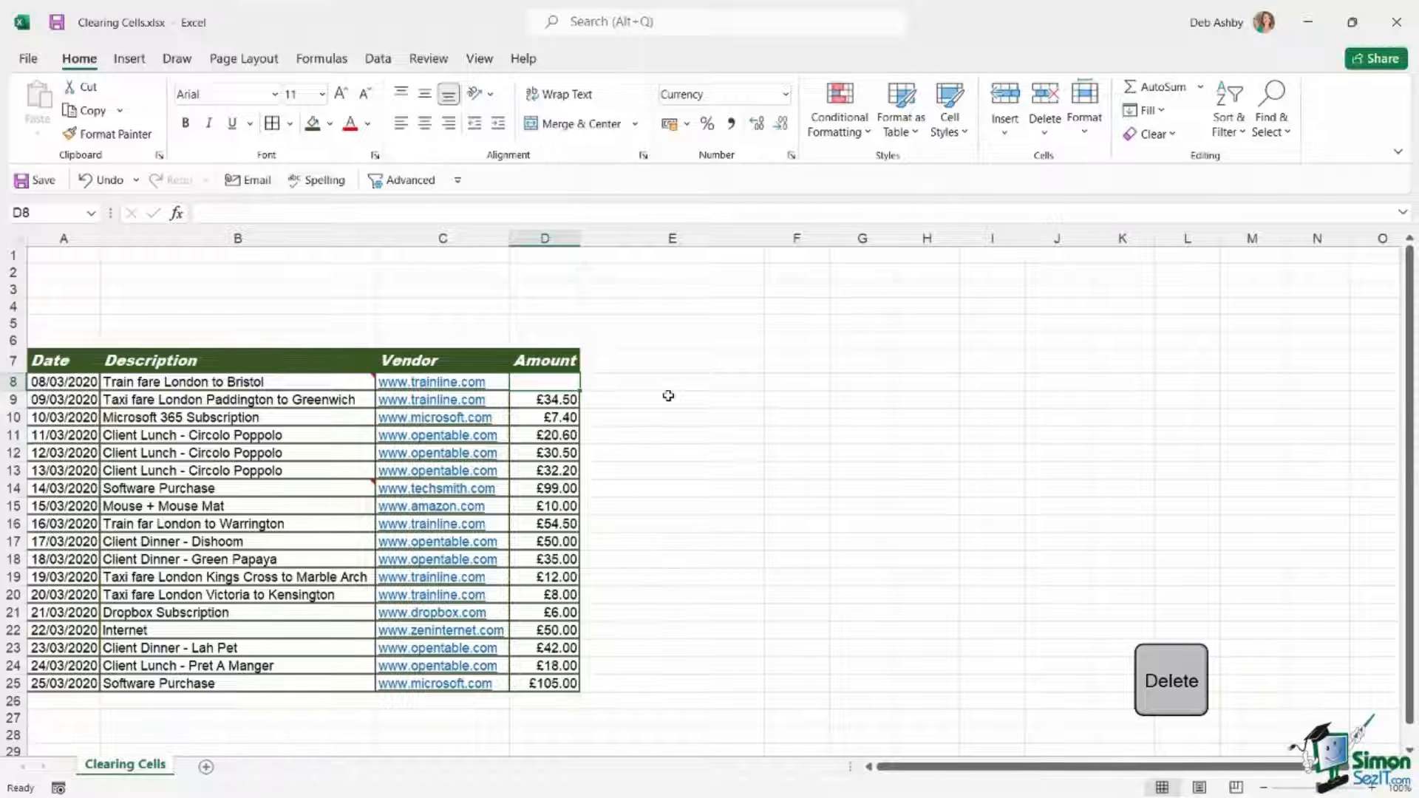
left_click(98, 182)
Delete all the amounts in cells D8:D25 and undo the deletion
left_click_drag(545, 382, 543, 684)
key("Delete")
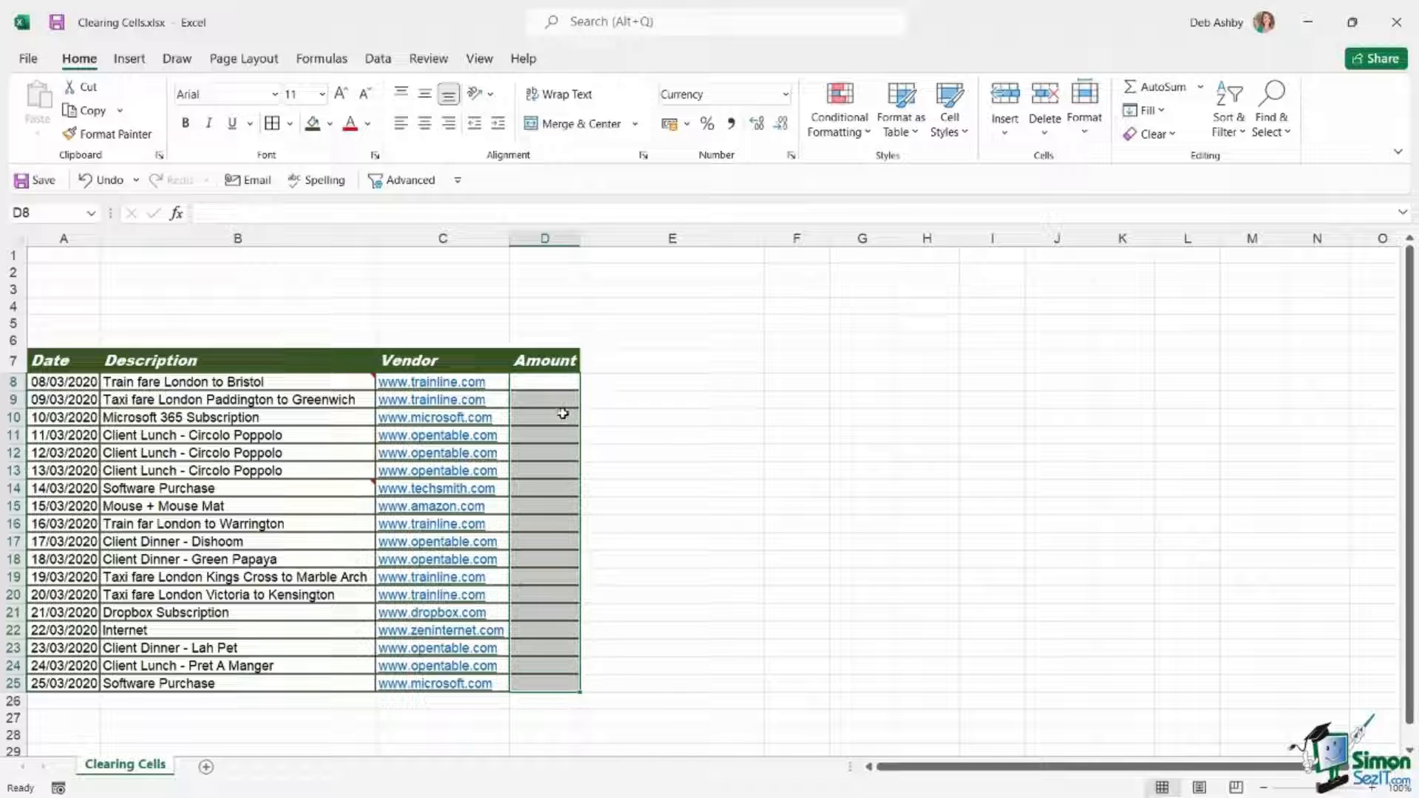
left_click(105, 185)
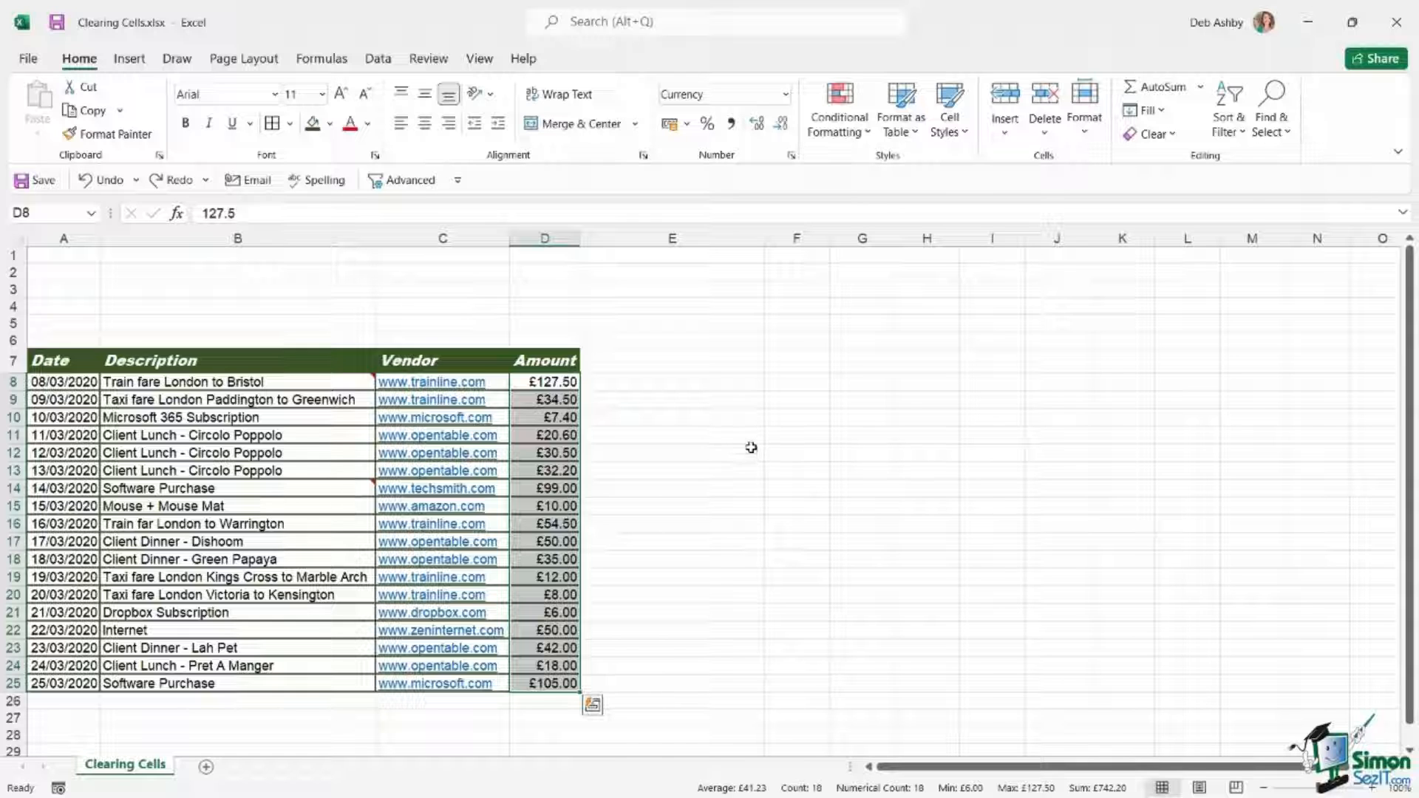
Delete the Microsoft 365 Subscription cell B10 with the cells below shifted up, and undo the deletion
left_click(248, 418)
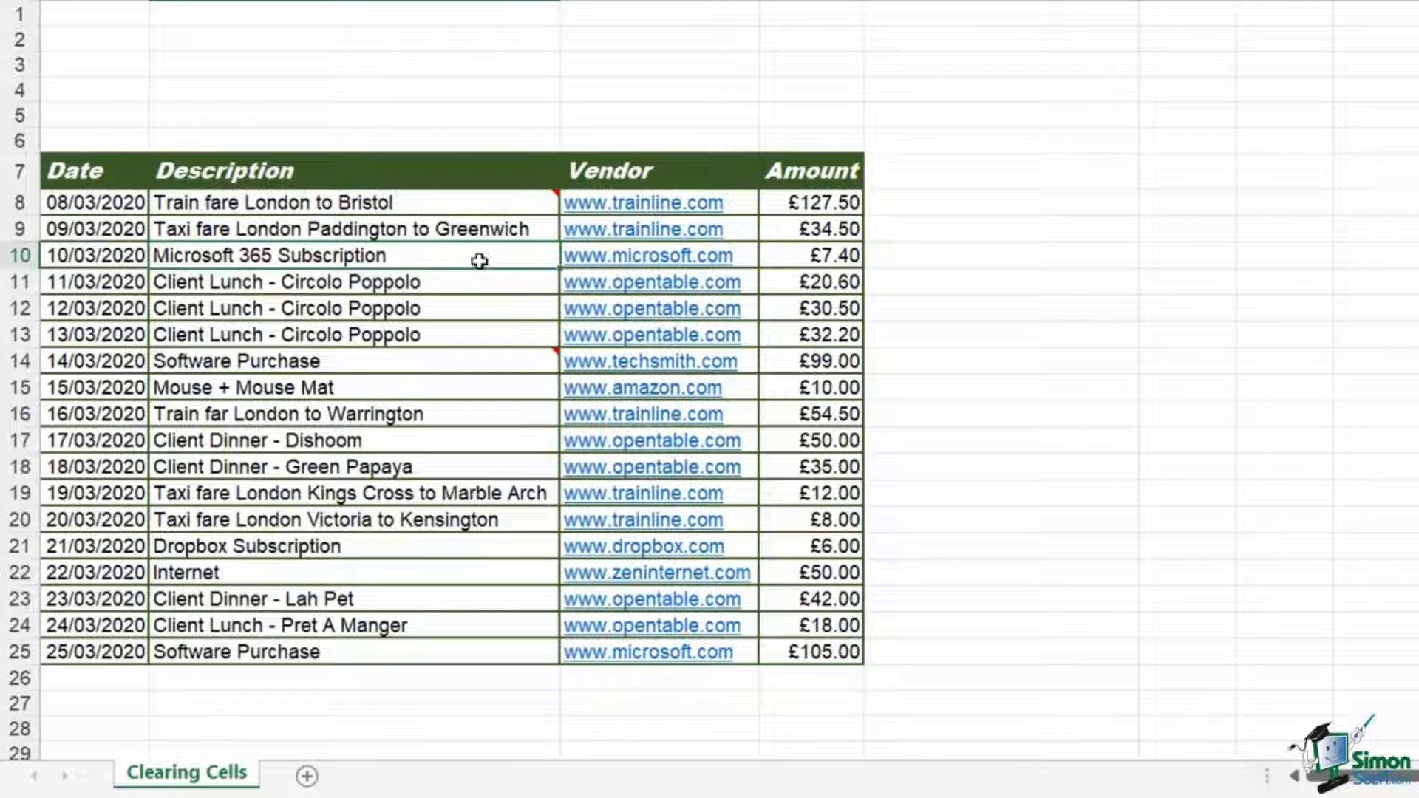
right_click(442, 262)
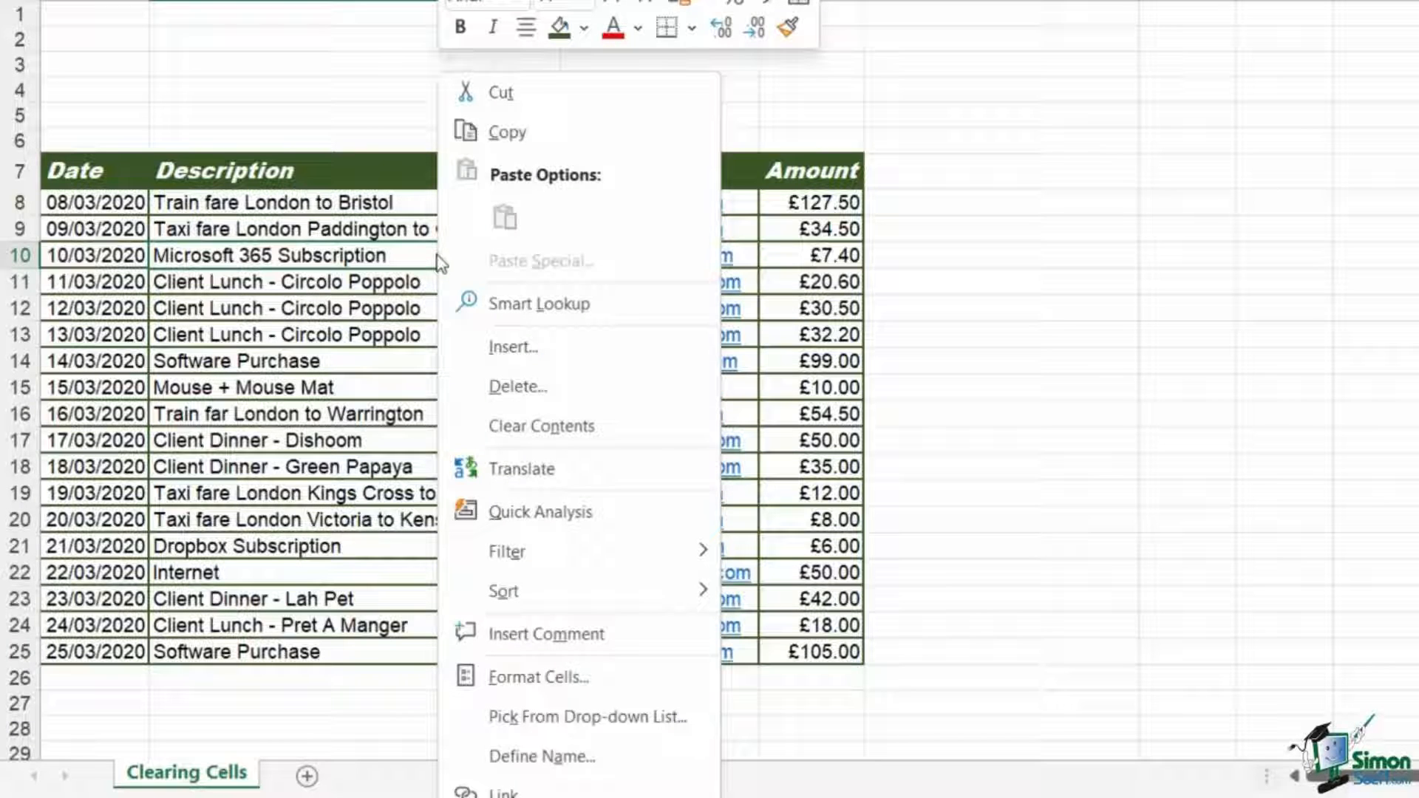
left_click(545, 388)
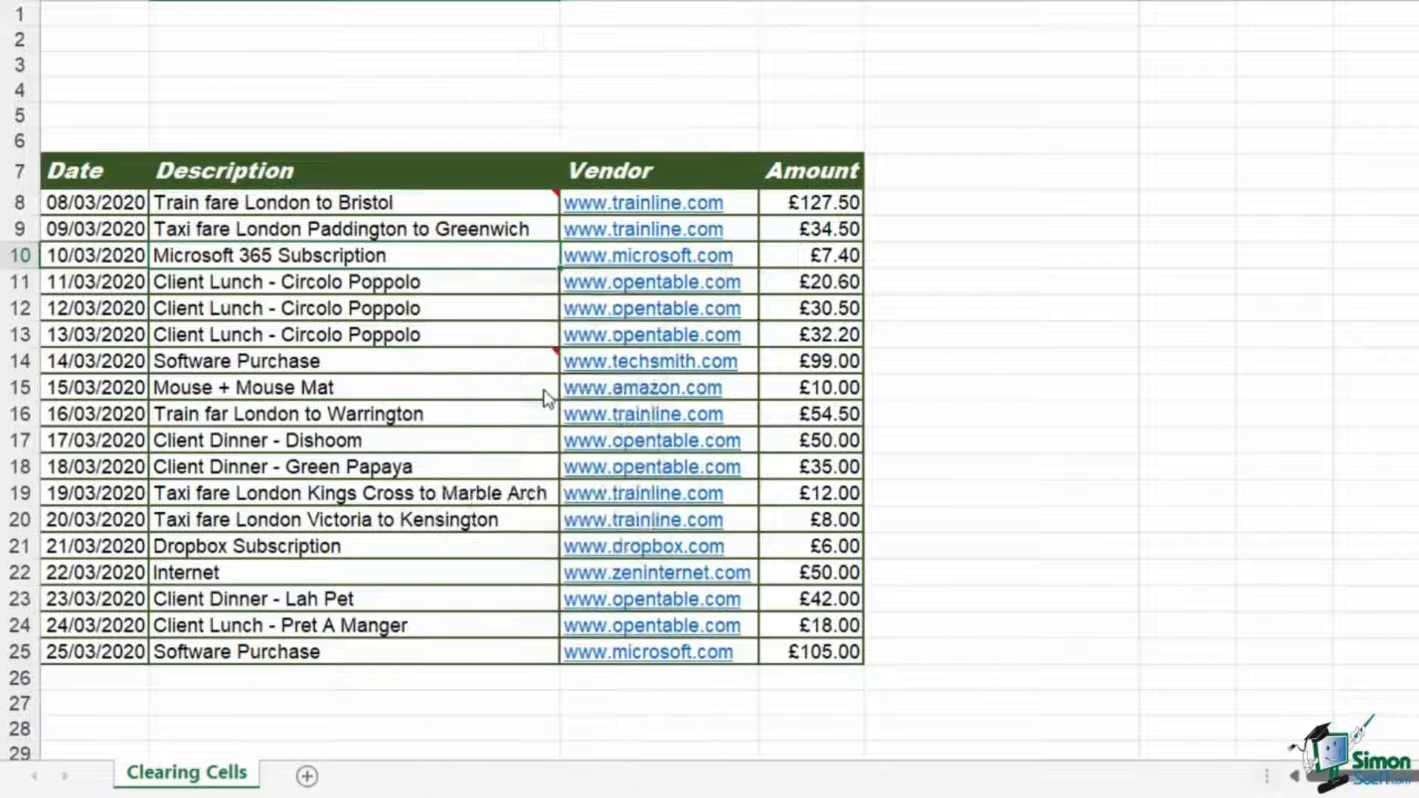
left_click_drag(510, 315, 648, 102)
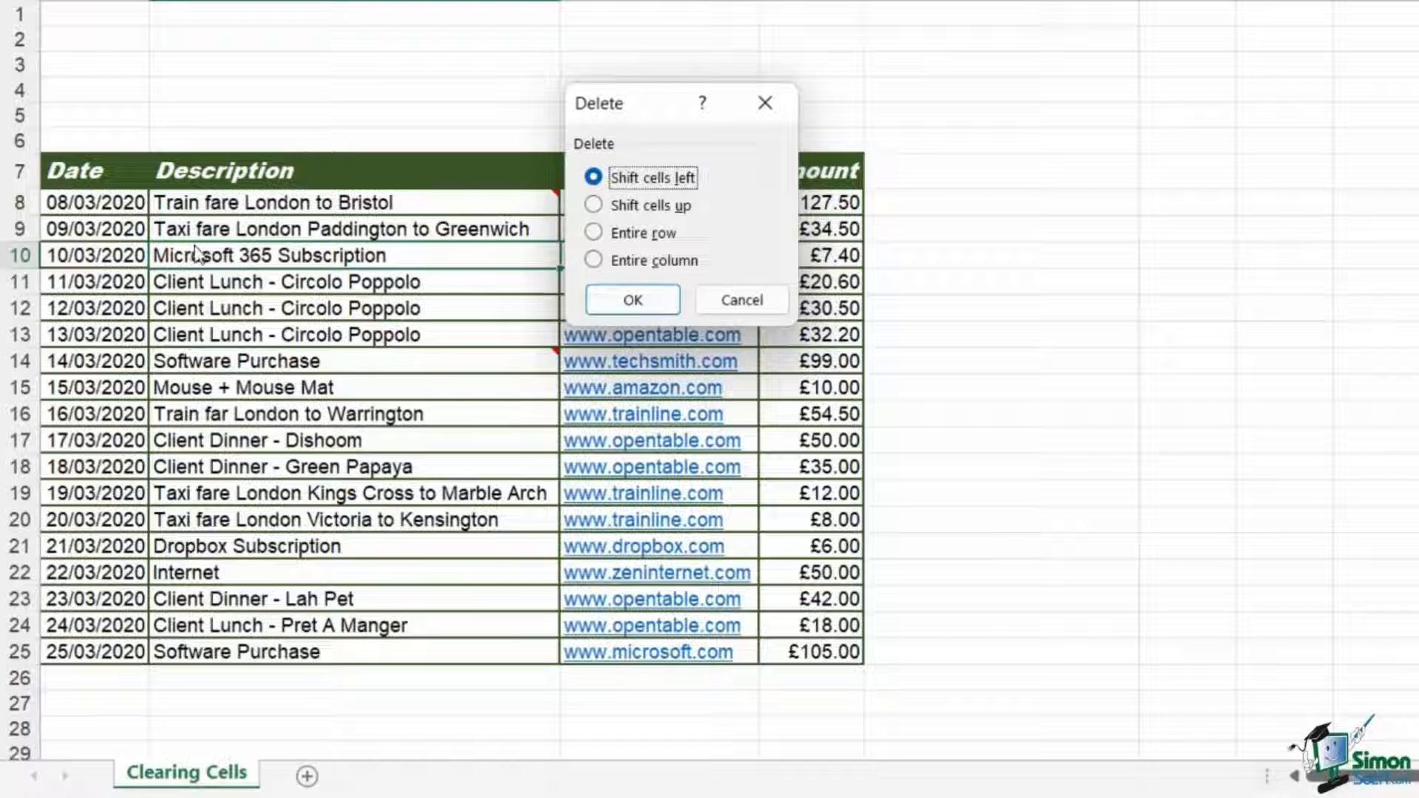
left_click(595, 205)
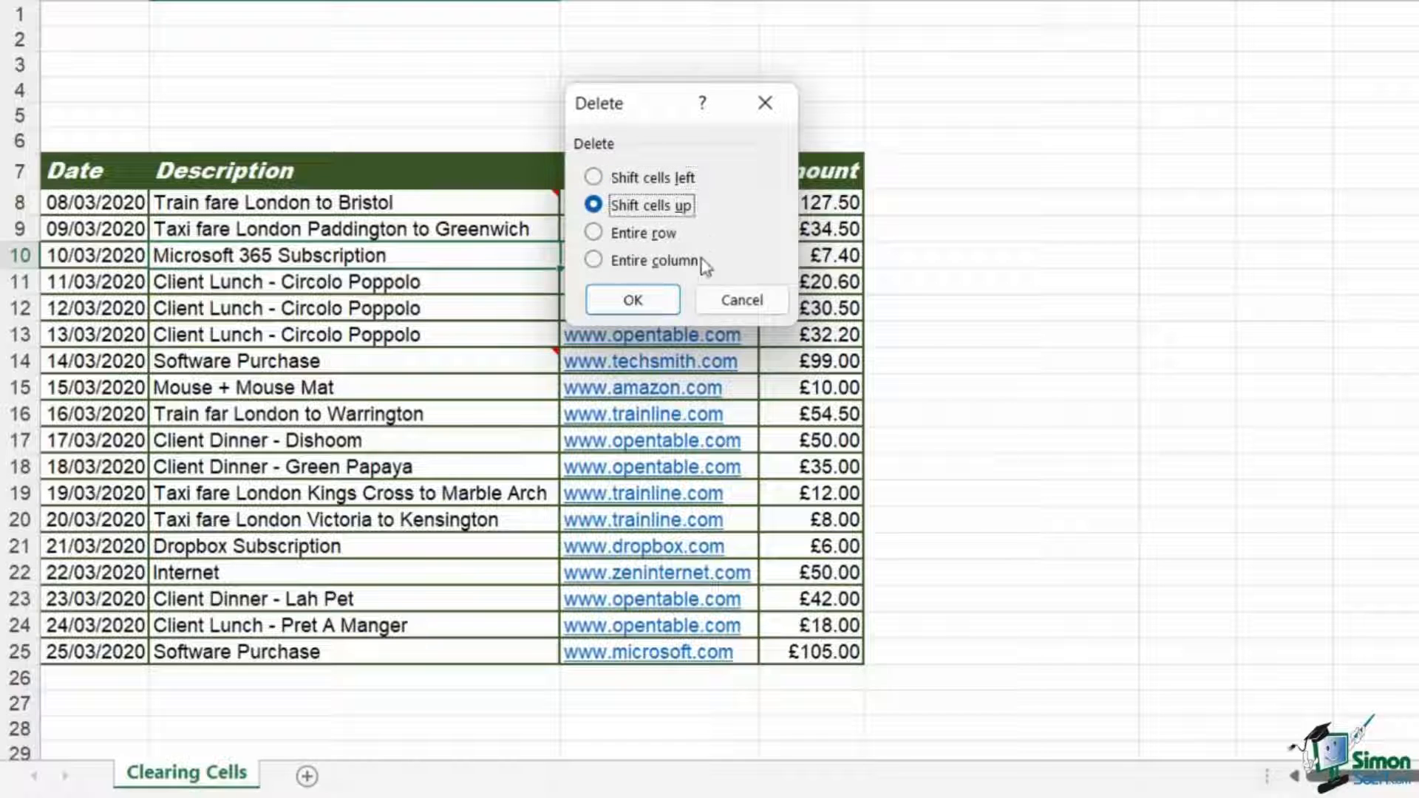
left_click(633, 300)
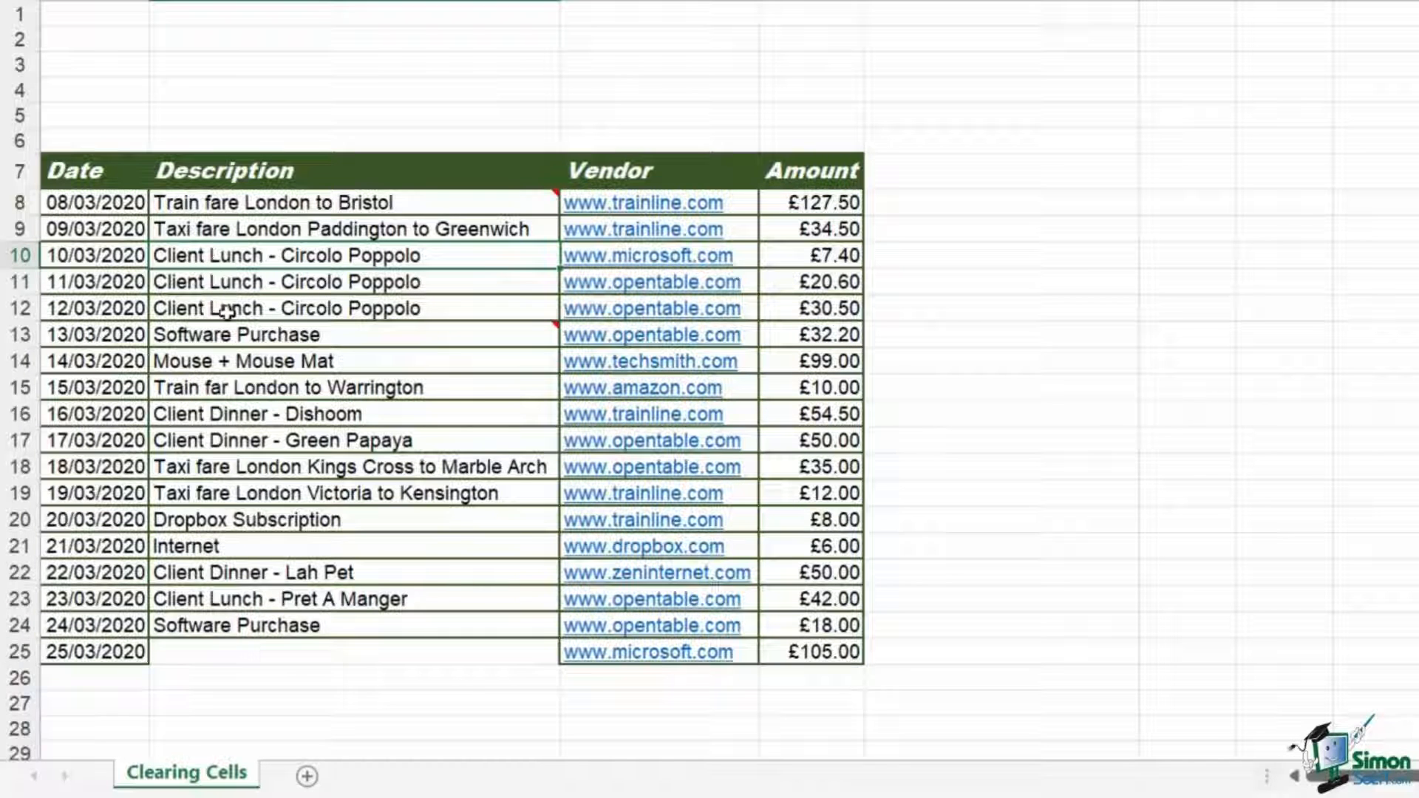
left_click(190, 655)
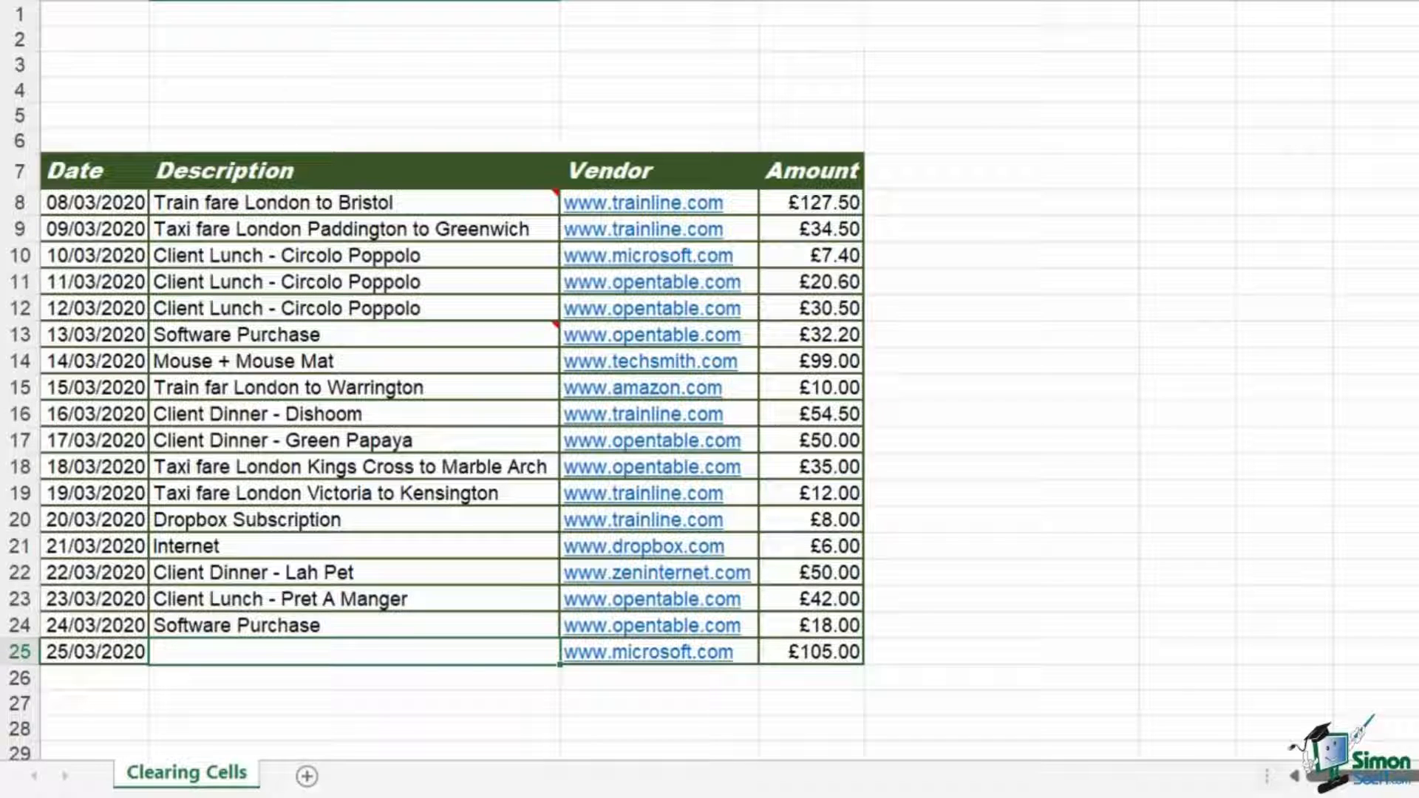
key("ctrl+z")
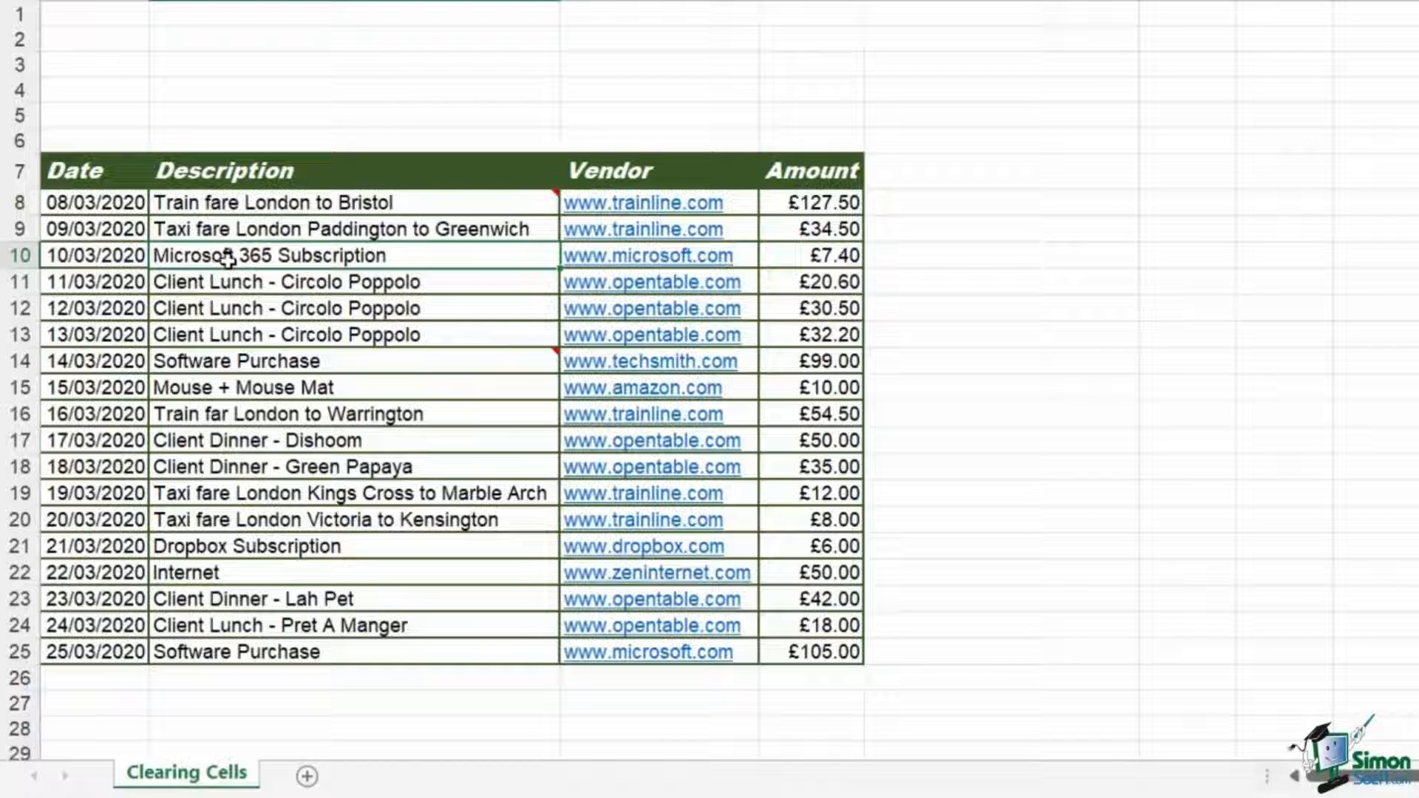
left_click(20, 258)
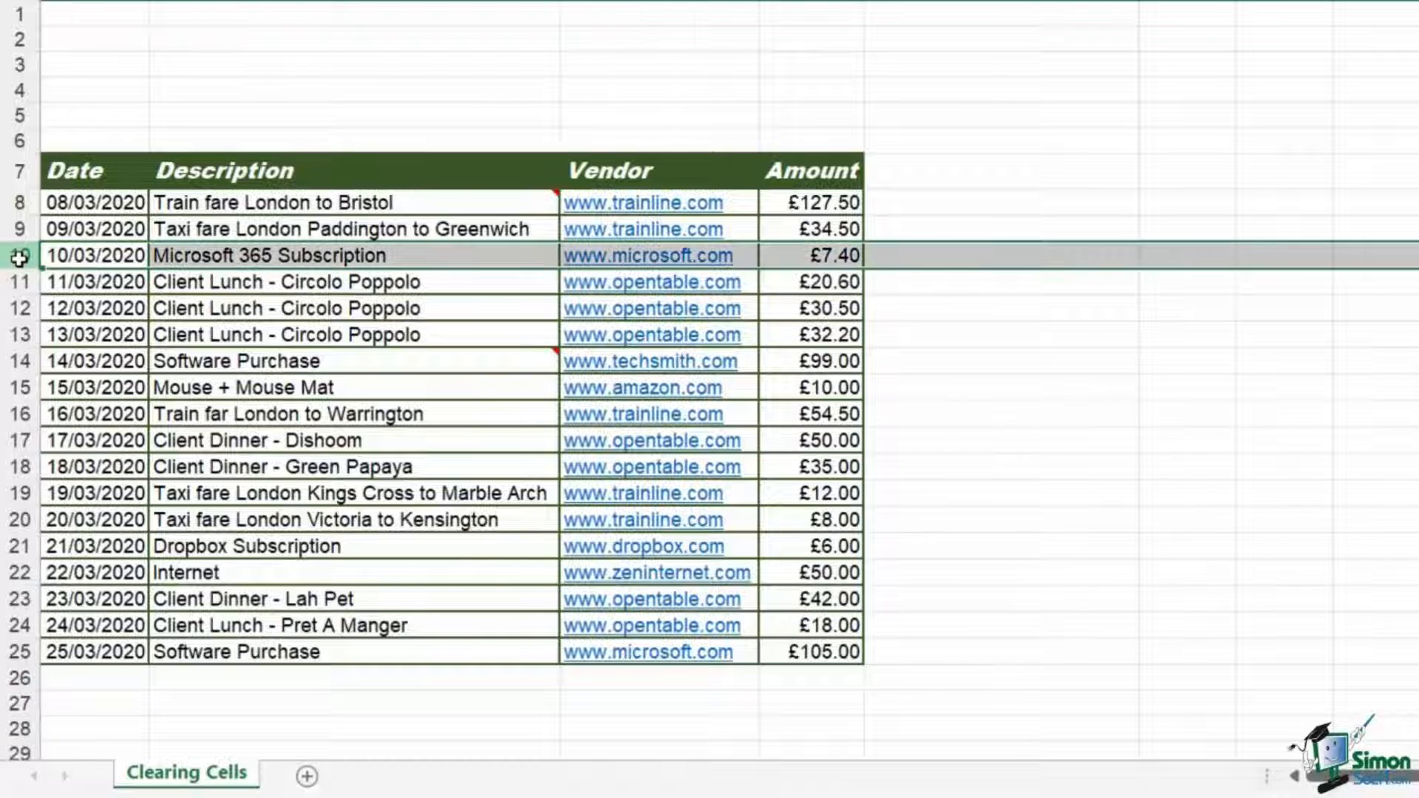
left_click(403, 291)
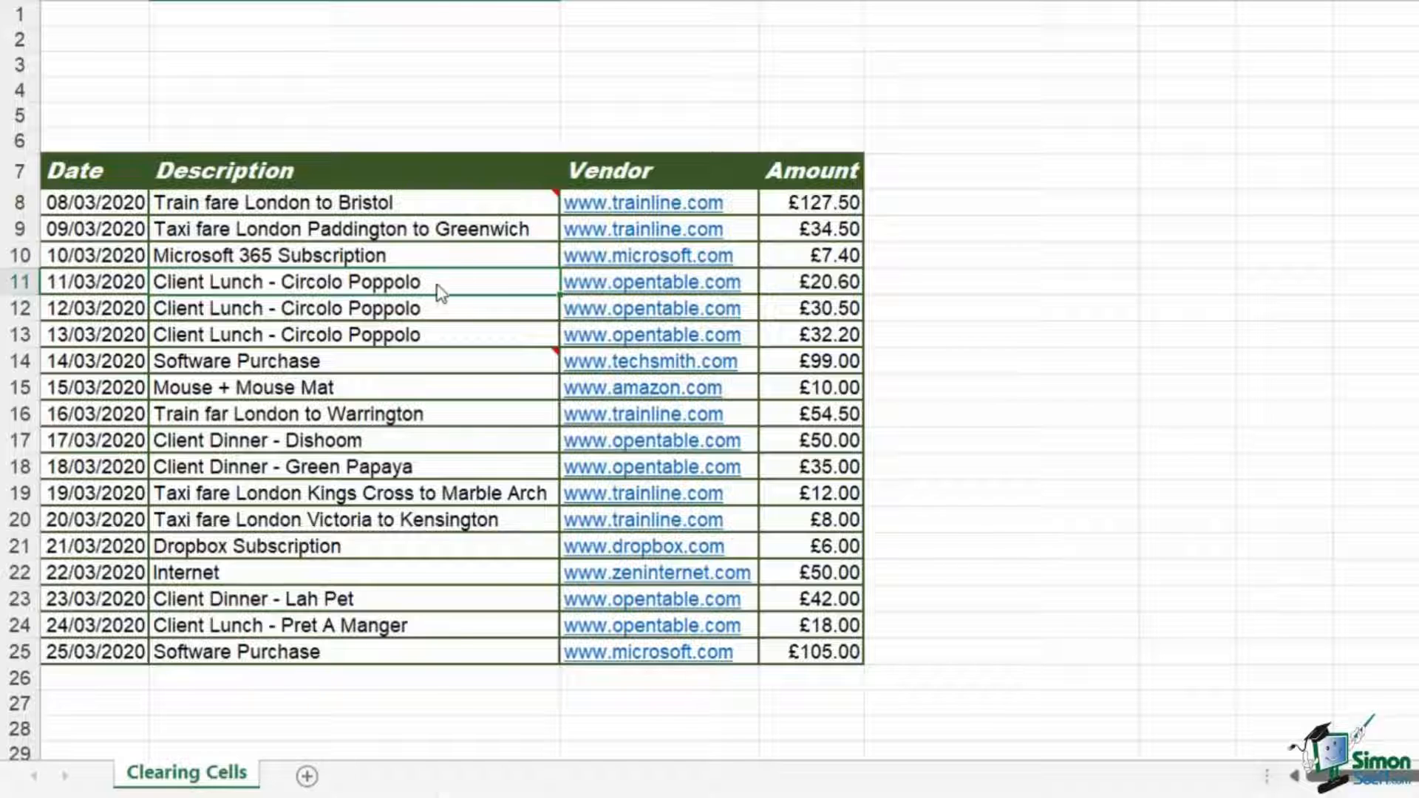
right_click(434, 289)
left_click(526, 395)
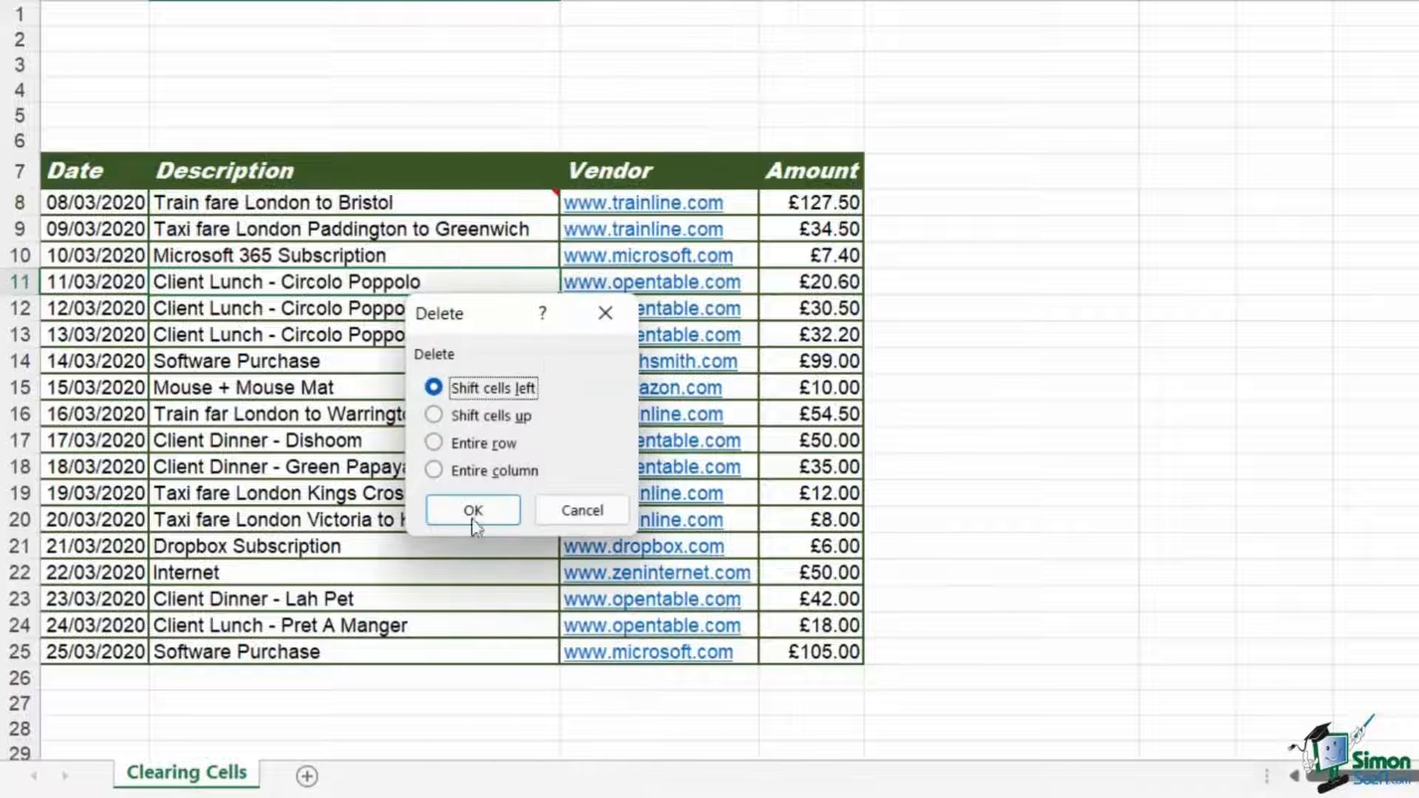
left_click(584, 510)
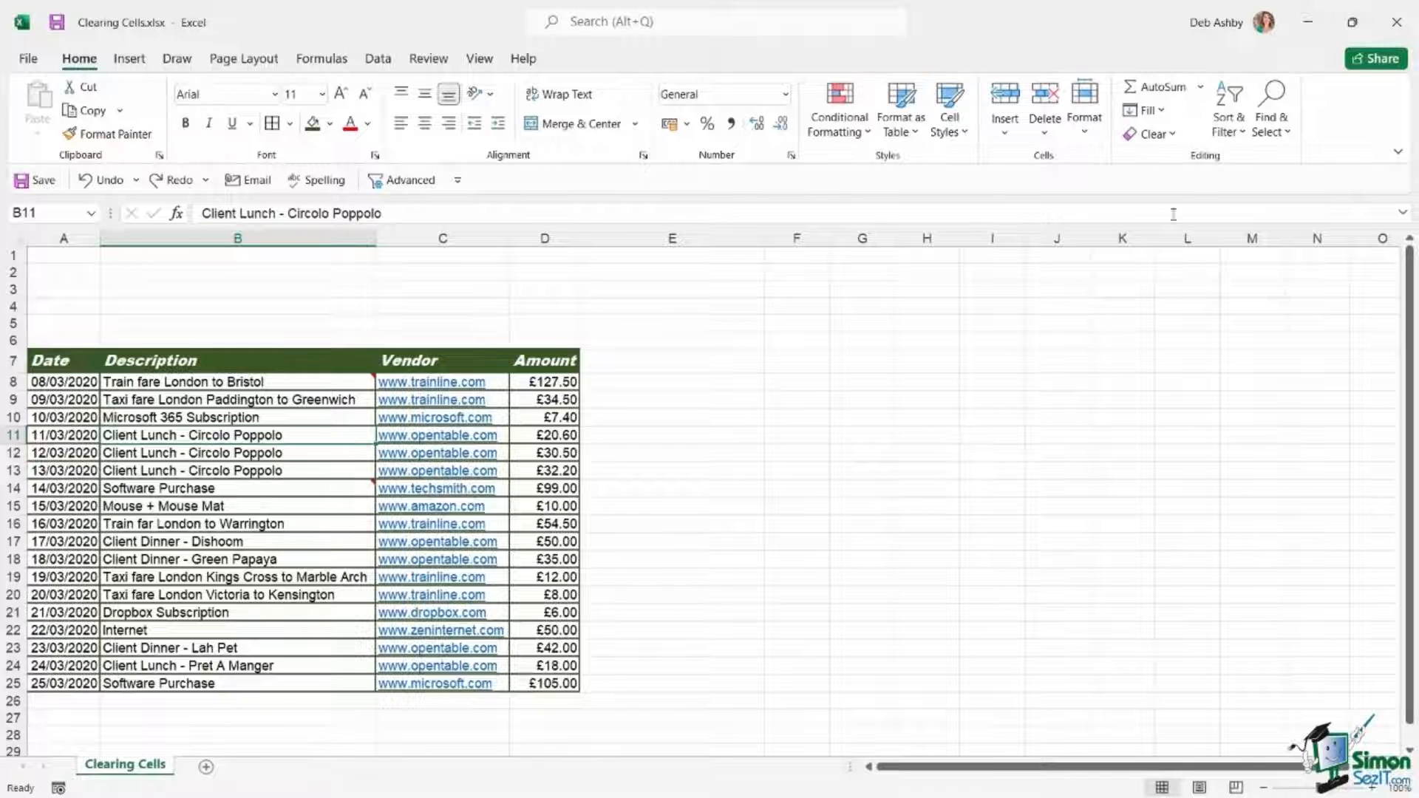
Apply Clear All to the Amount cells D8:D25 and undo it
left_click(1154, 134)
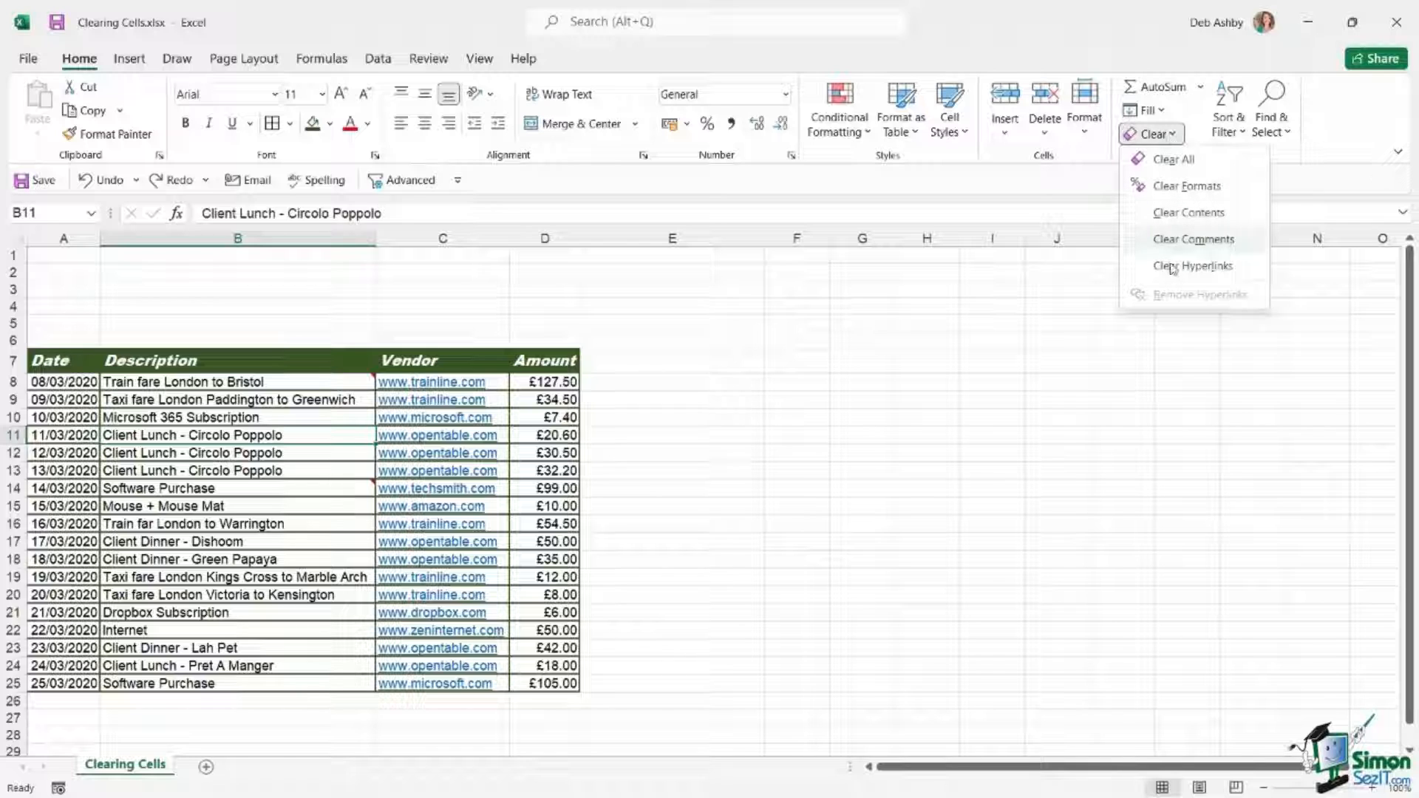
left_click(702, 383)
left_click_drag(550, 380, 534, 684)
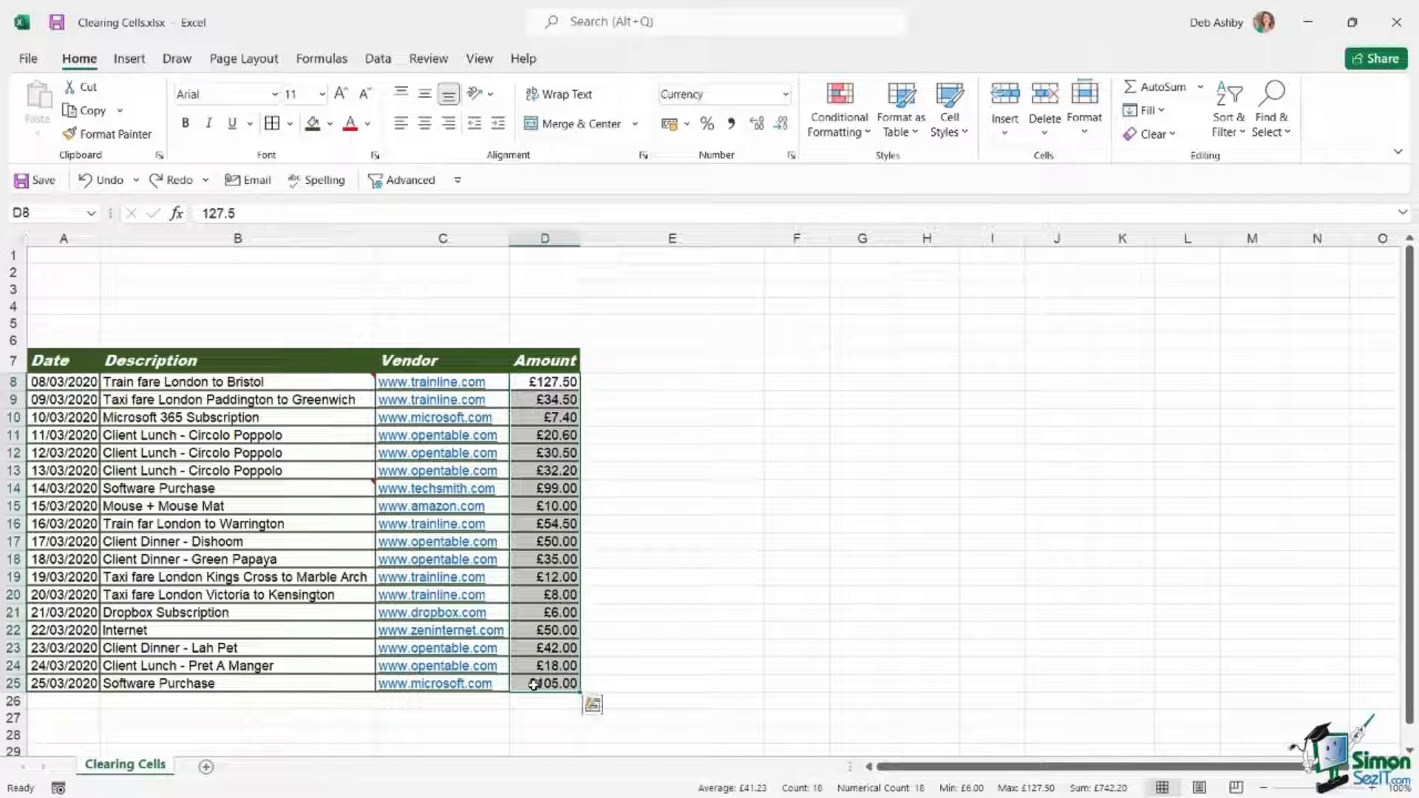
left_click(1171, 134)
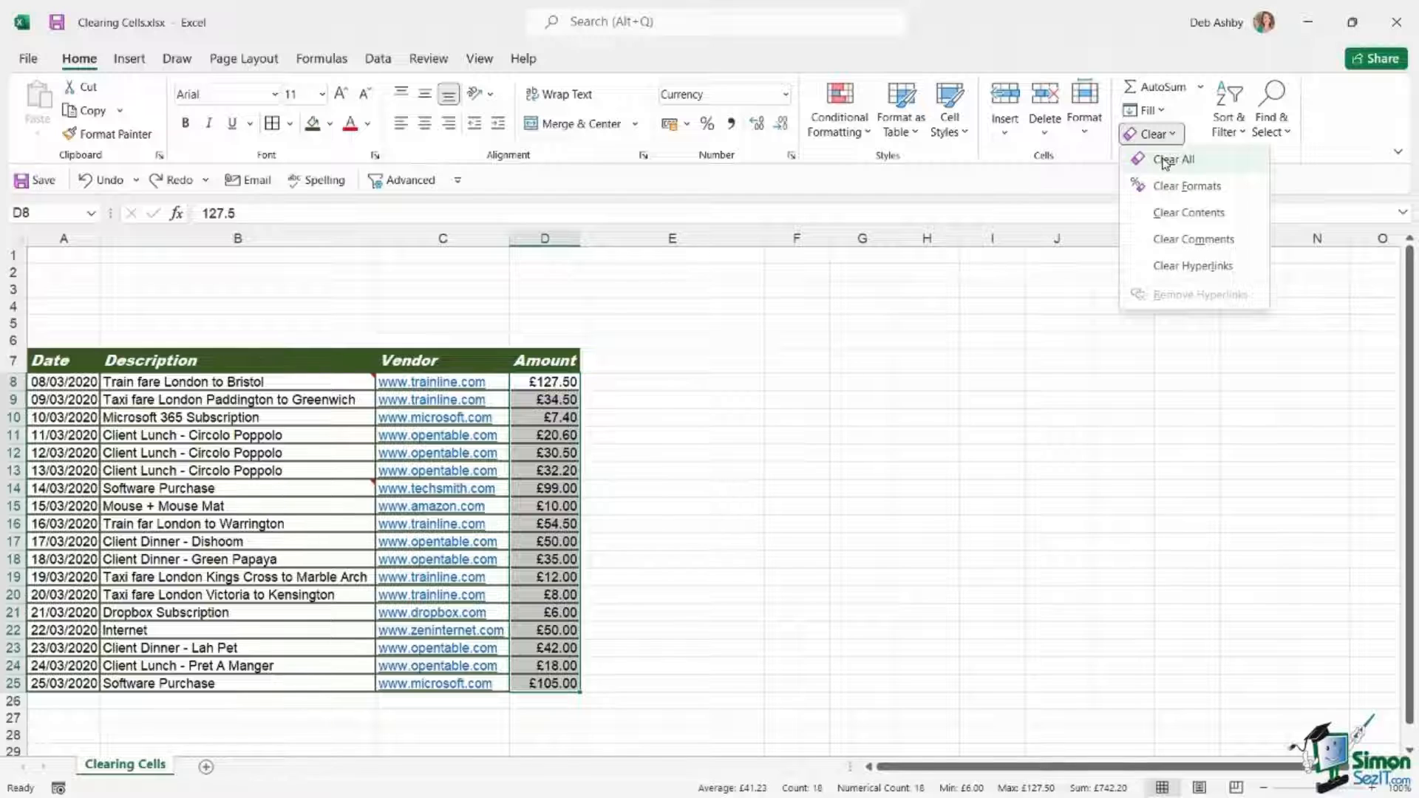
left_click(1166, 161)
left_click(743, 403)
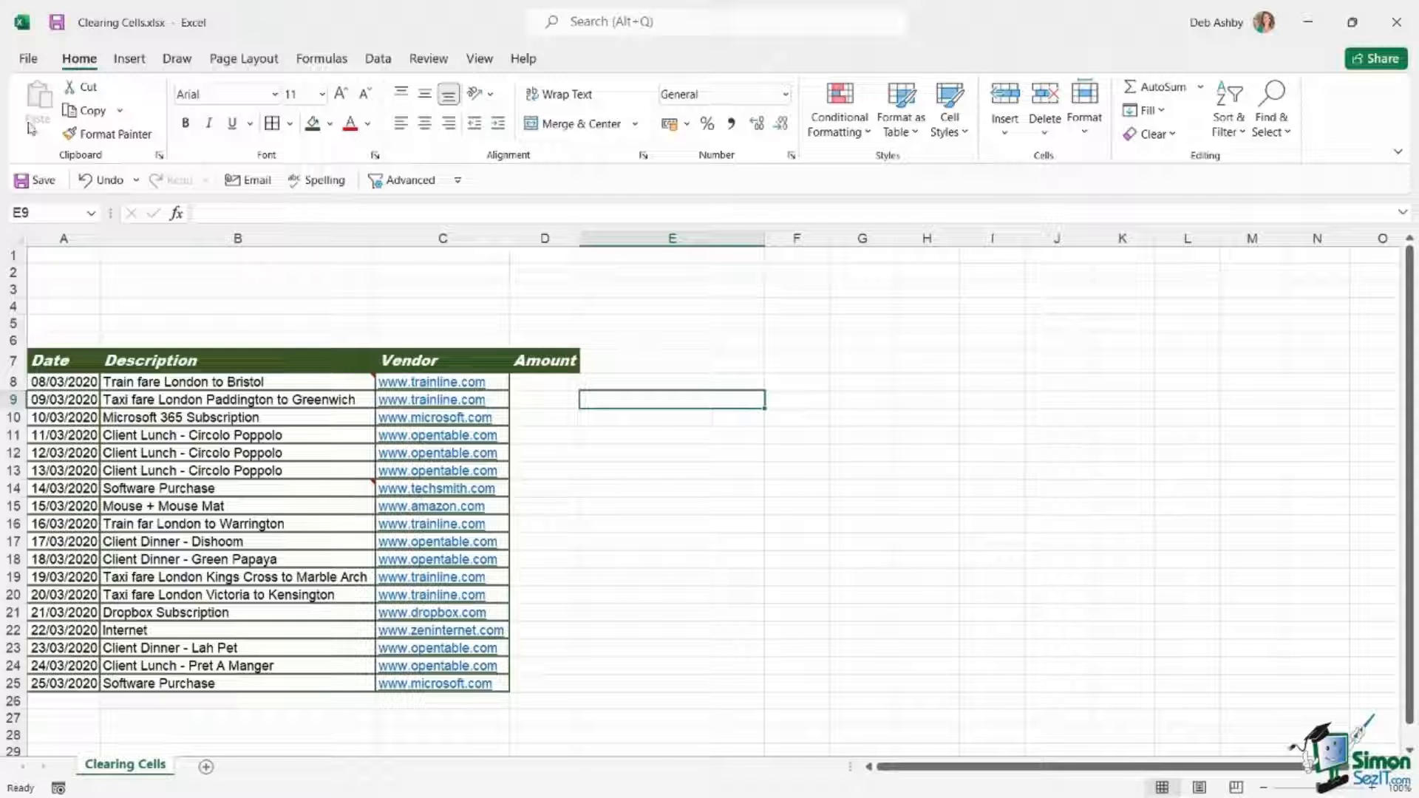
left_click(92, 181)
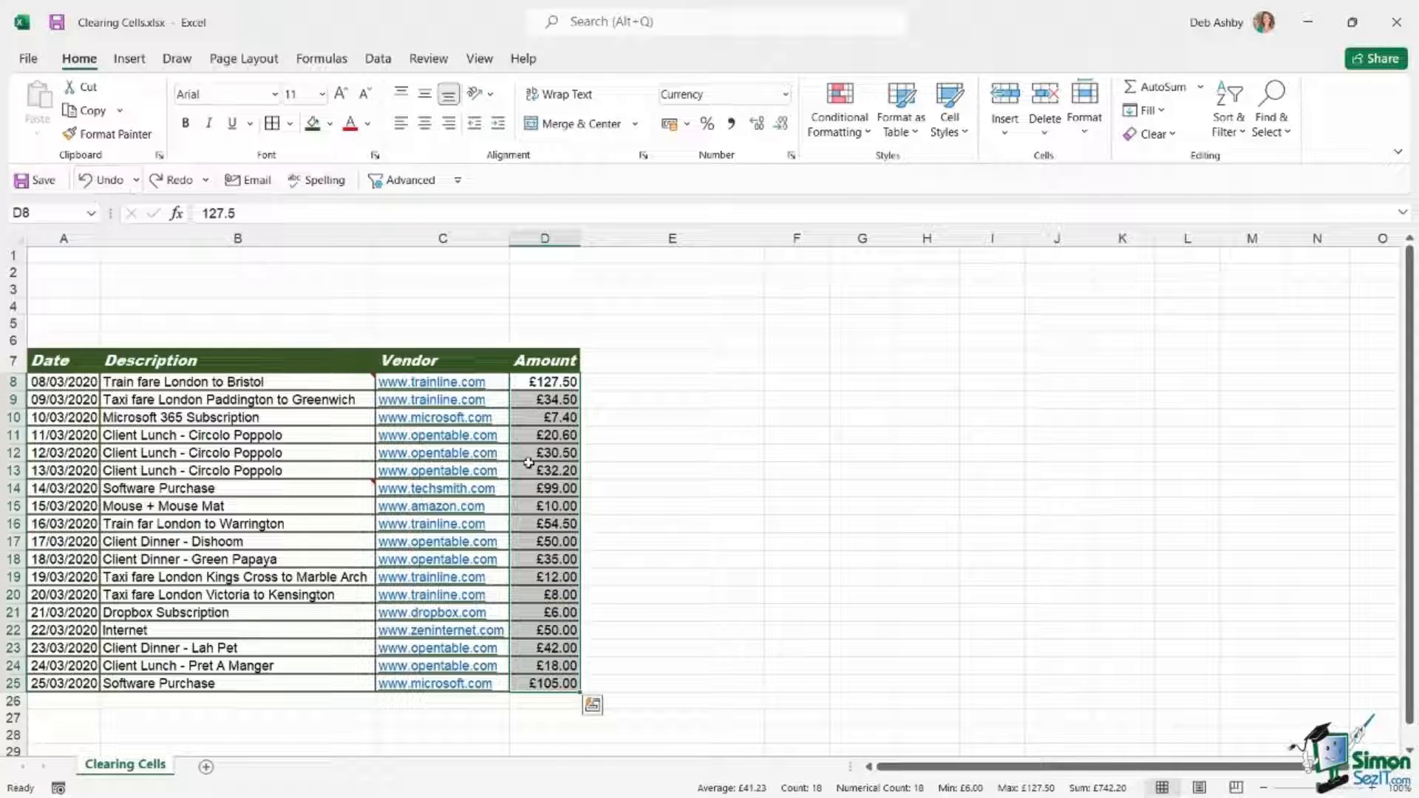
Clear only the formats of the Amount cells D8:D25 and undo the clearing
left_click(1157, 134)
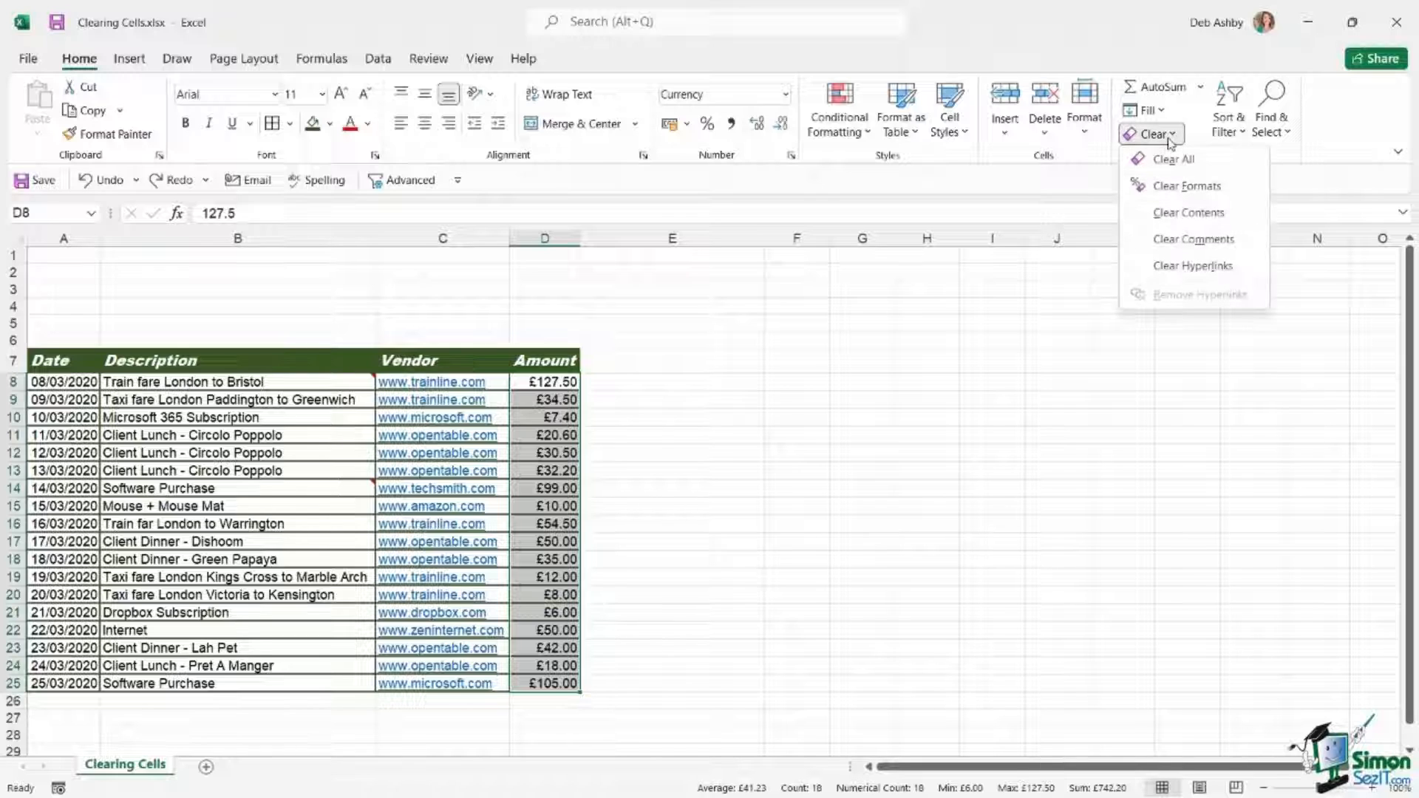
left_click(1187, 189)
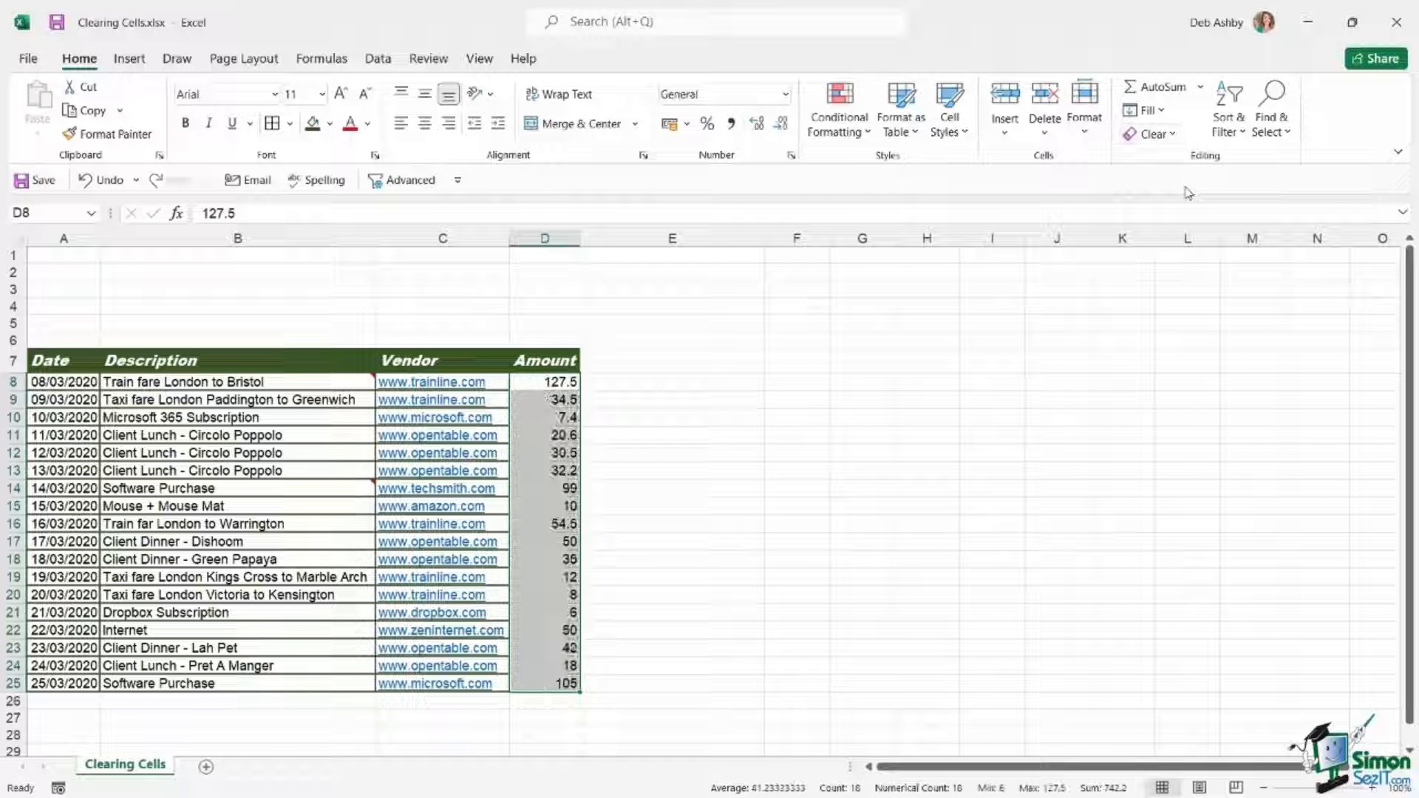
left_click(698, 353)
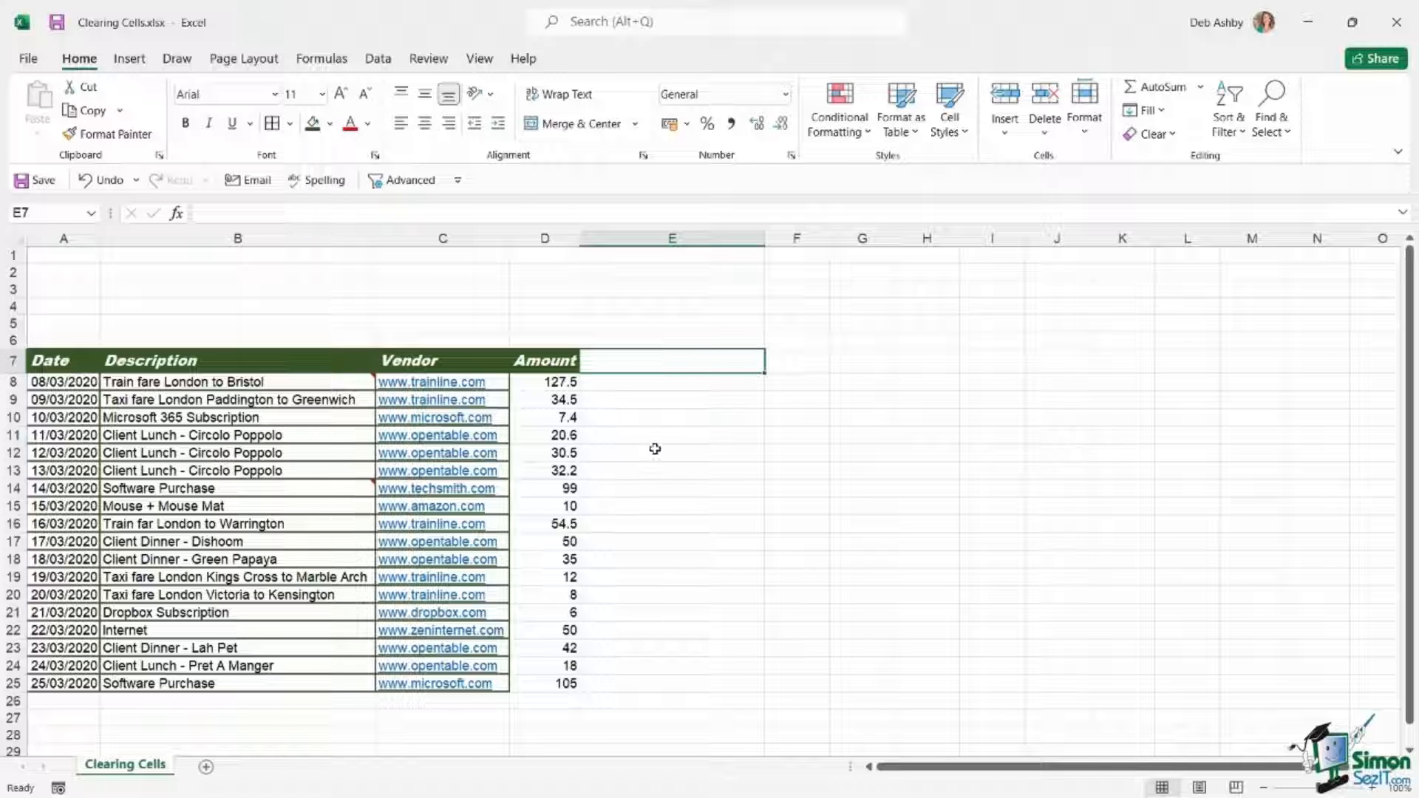
left_click(551, 383)
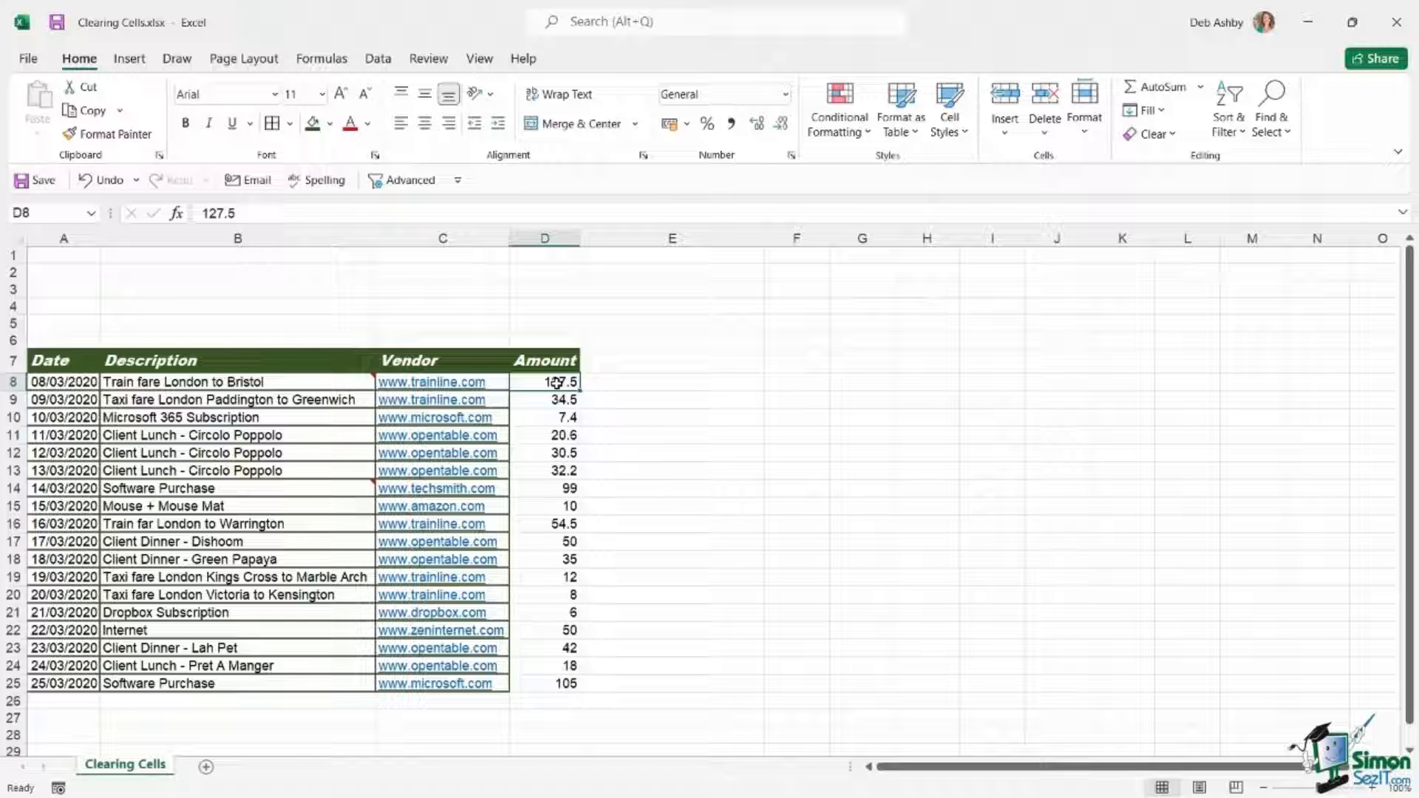
left_click(102, 180)
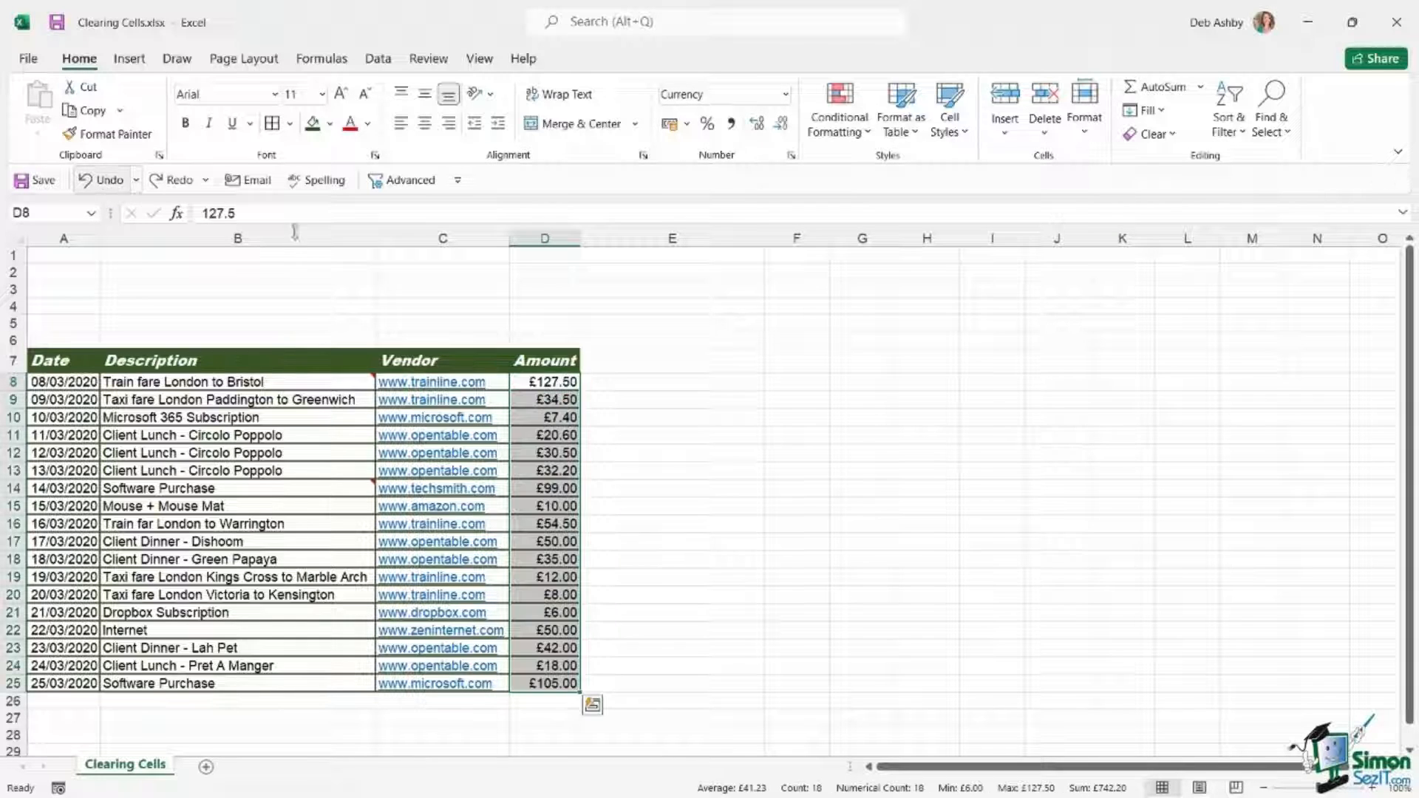
Apply Clear Contents to the Amount cells D8:D25 and undo it
left_click(1156, 135)
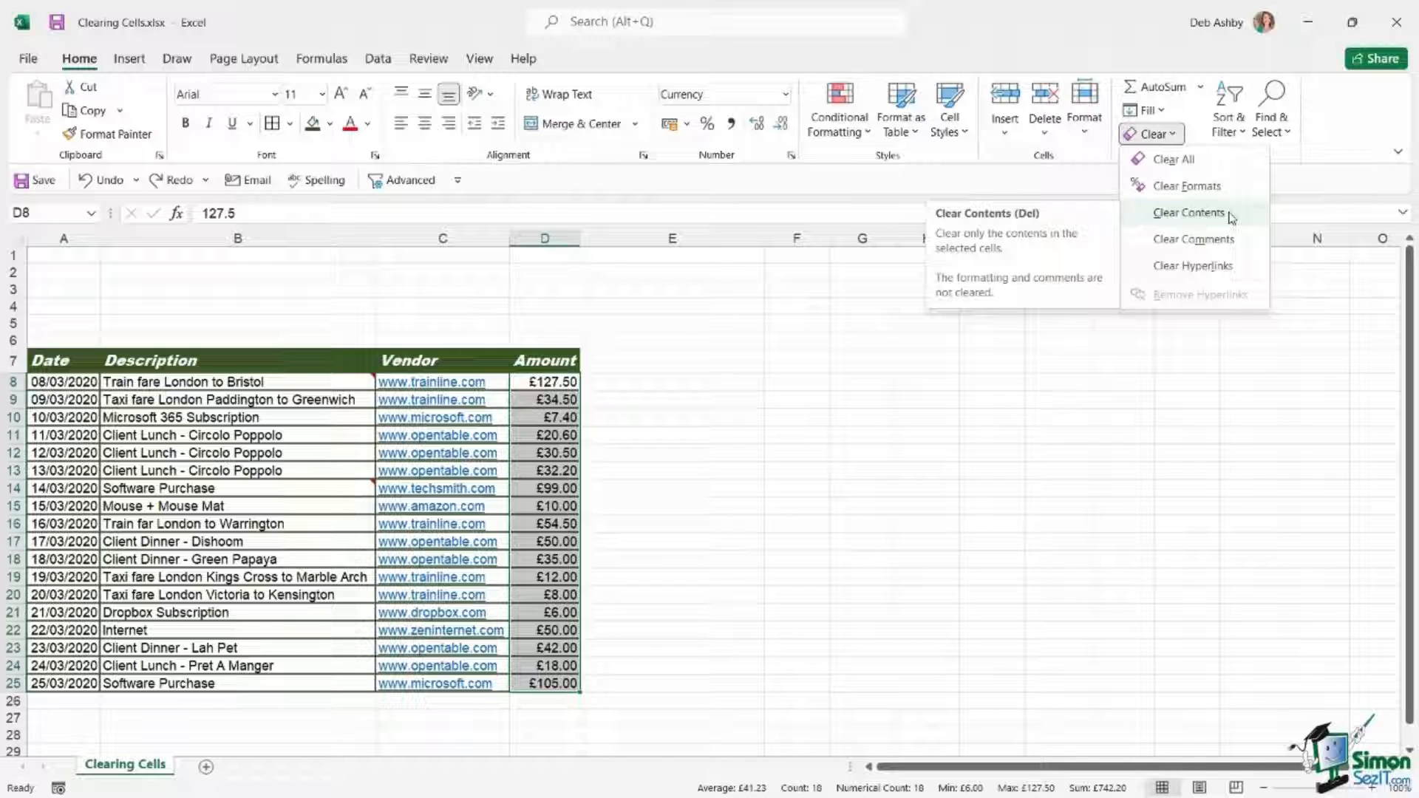
left_click(1229, 216)
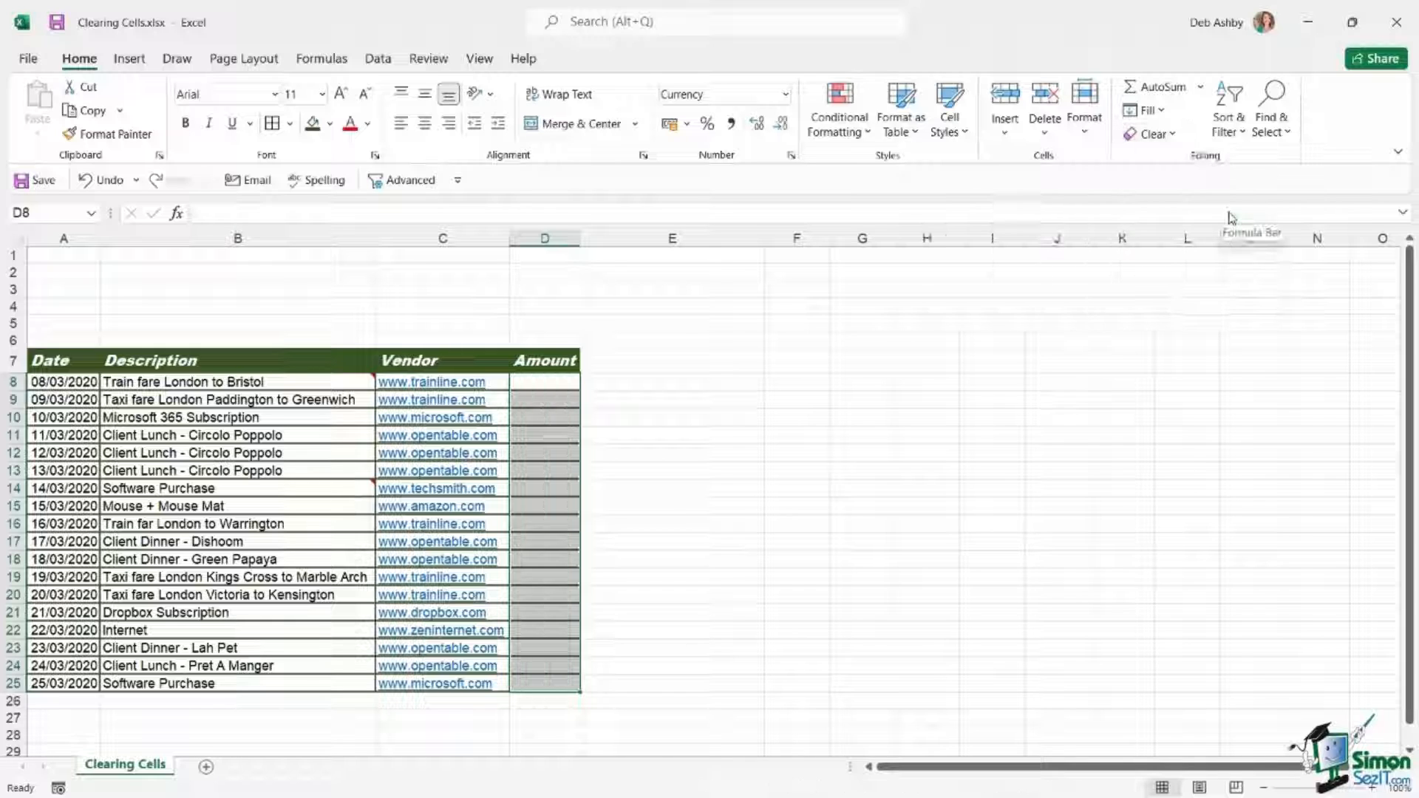
left_click(770, 341)
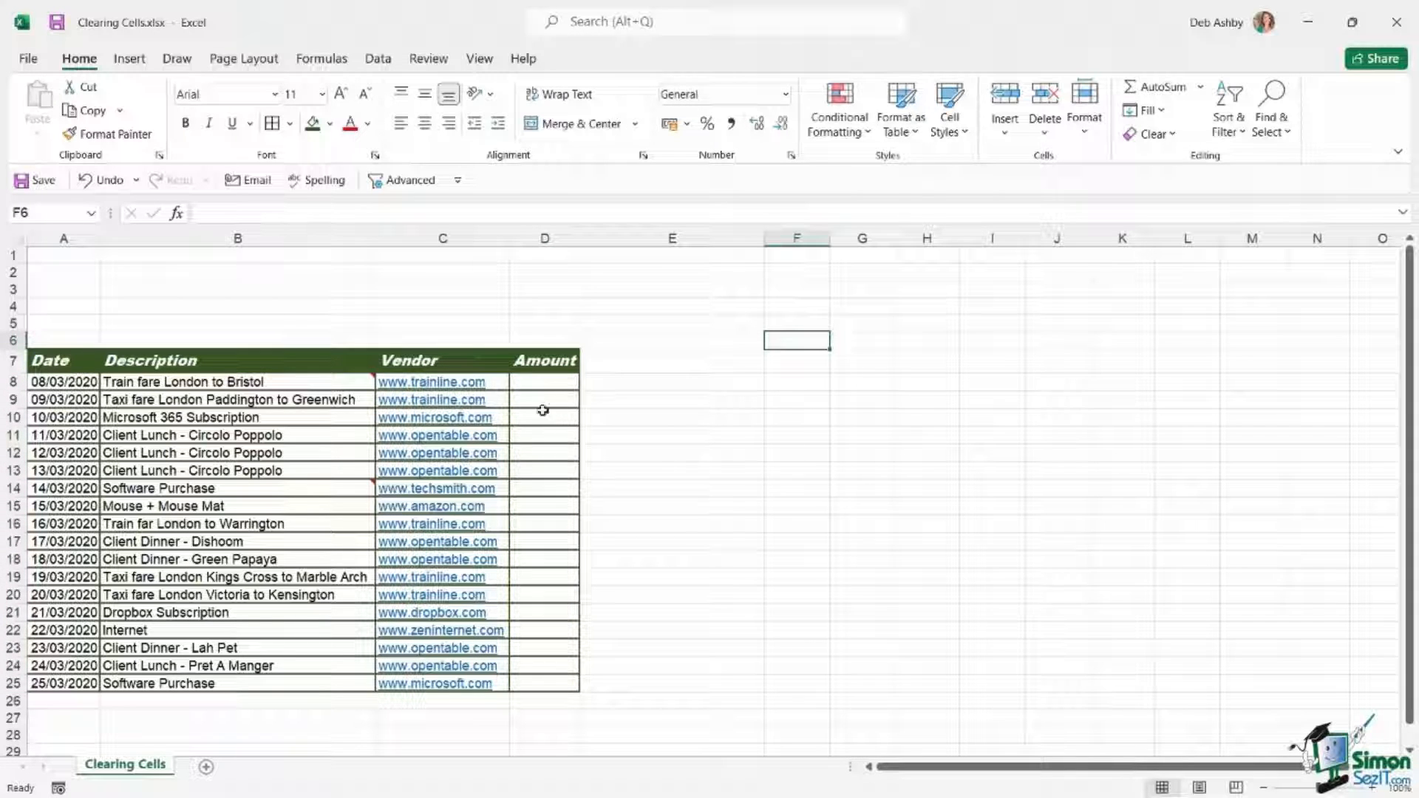
left_click(103, 180)
Clear the comments from the Description cells B8:B15
left_click(1152, 134)
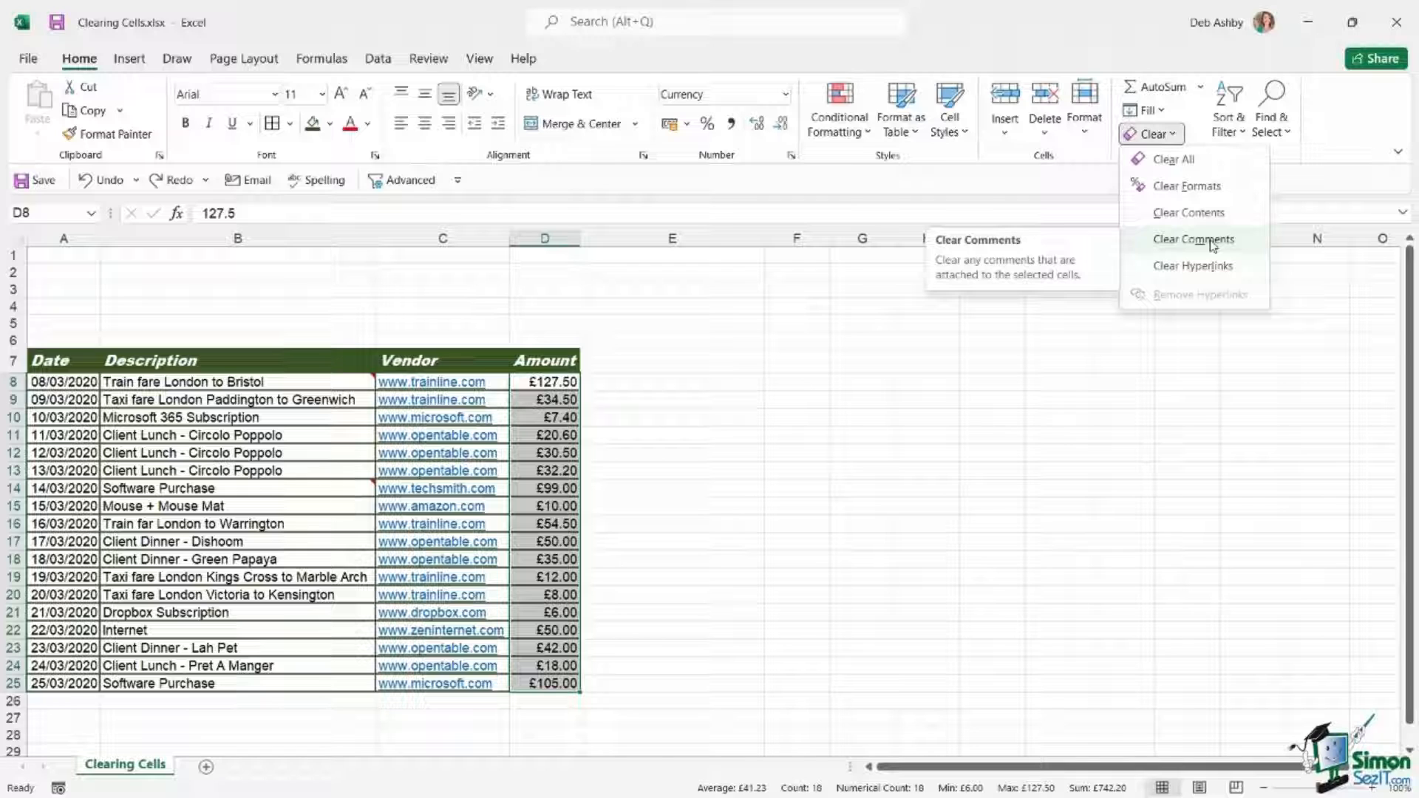
key("Escape")
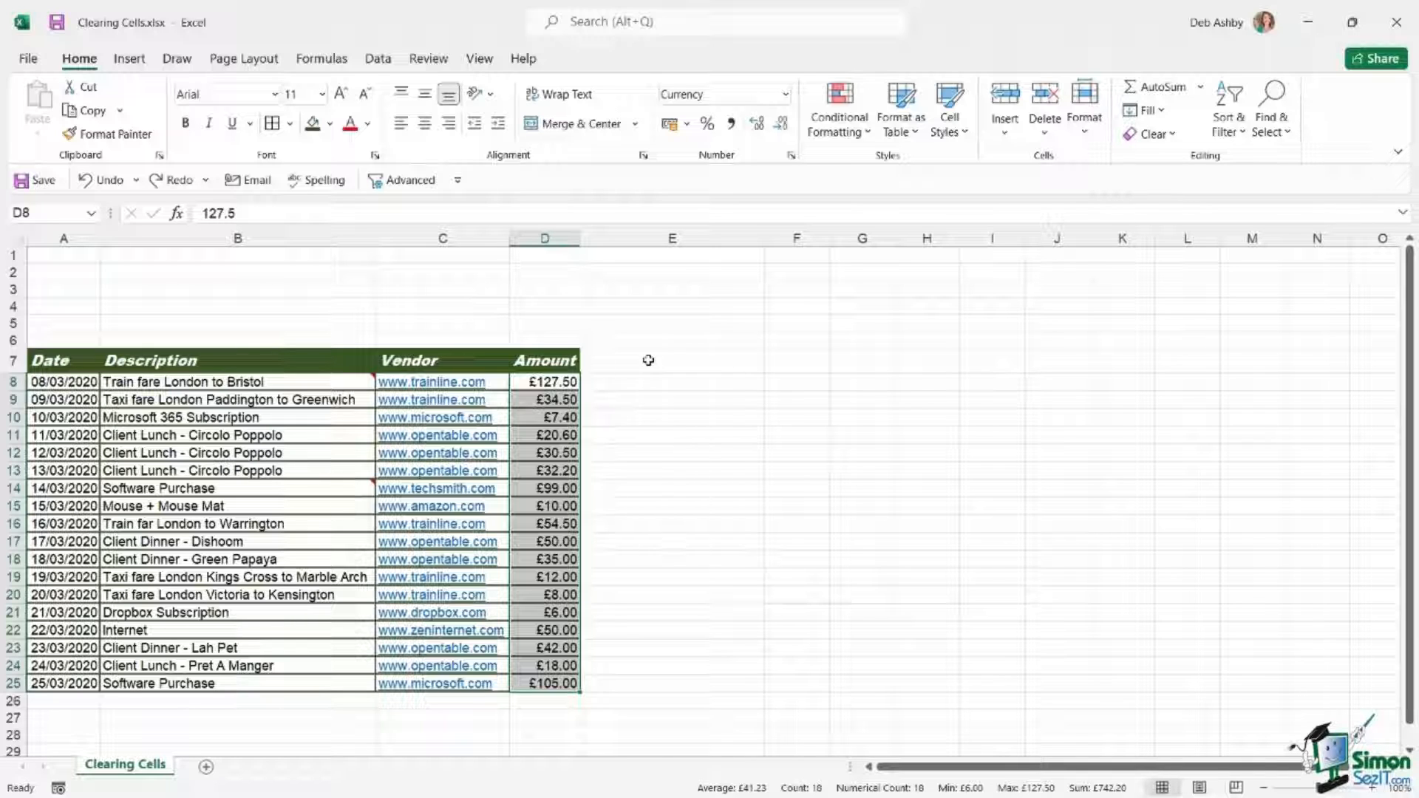
mouse_move(337, 382)
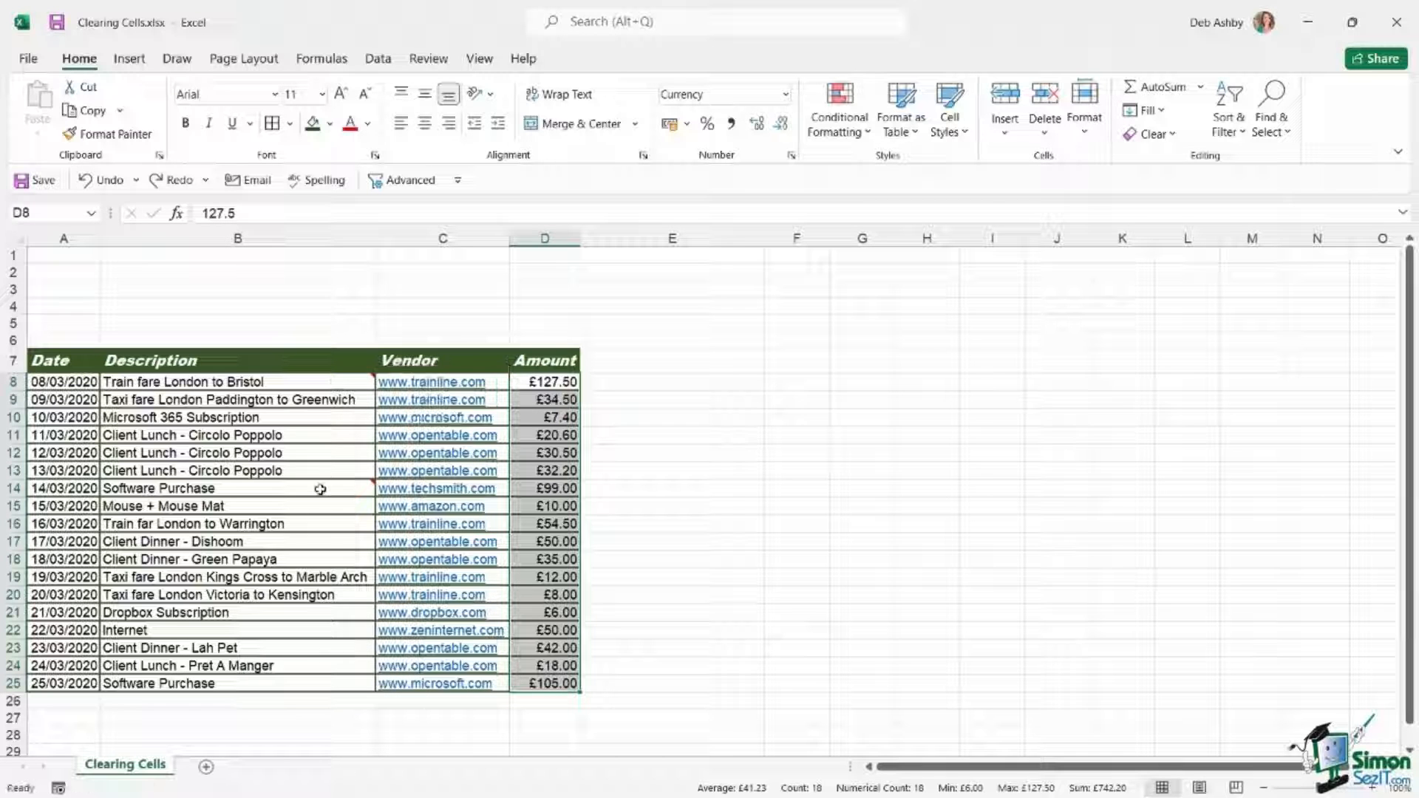
mouse_move(320, 490)
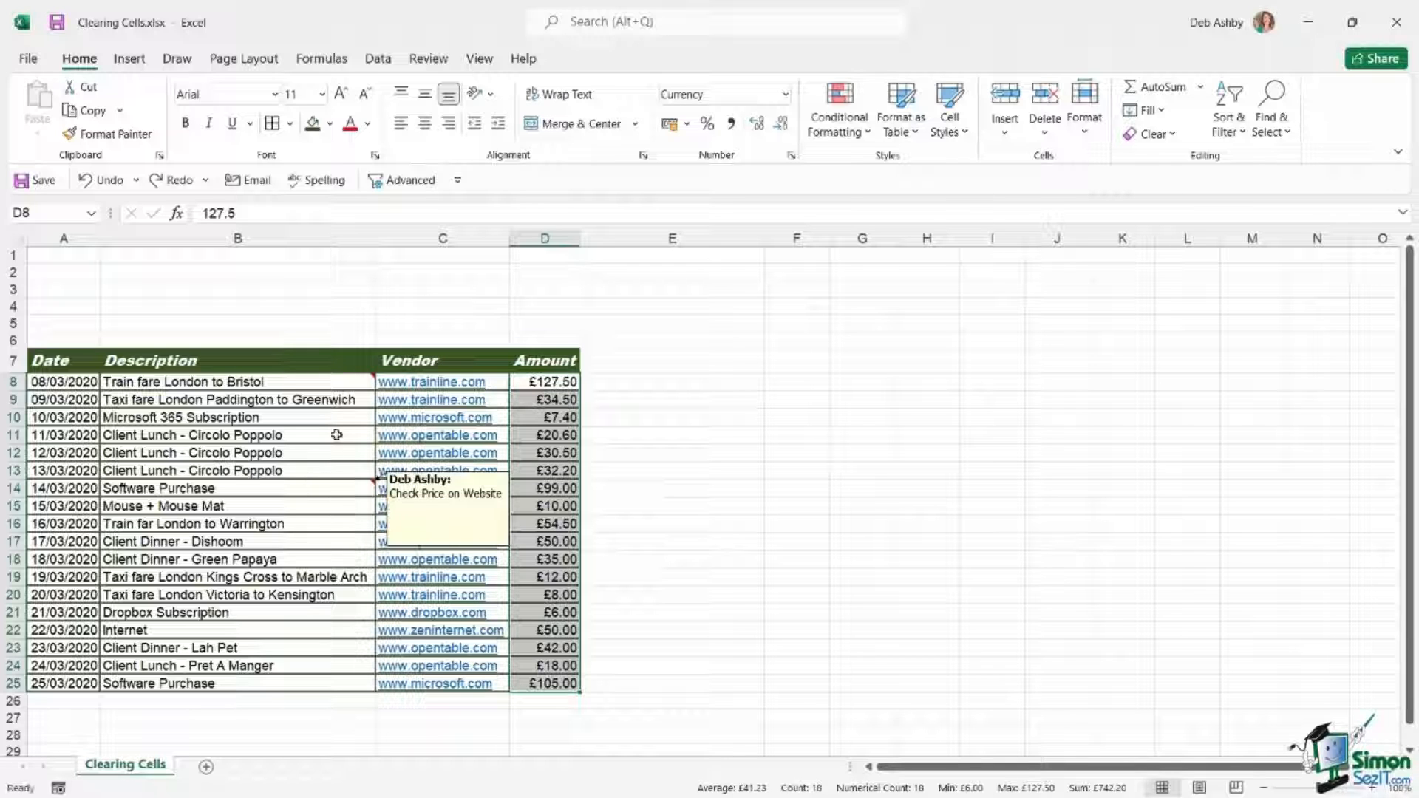
left_click_drag(342, 382, 330, 507)
left_click(1172, 135)
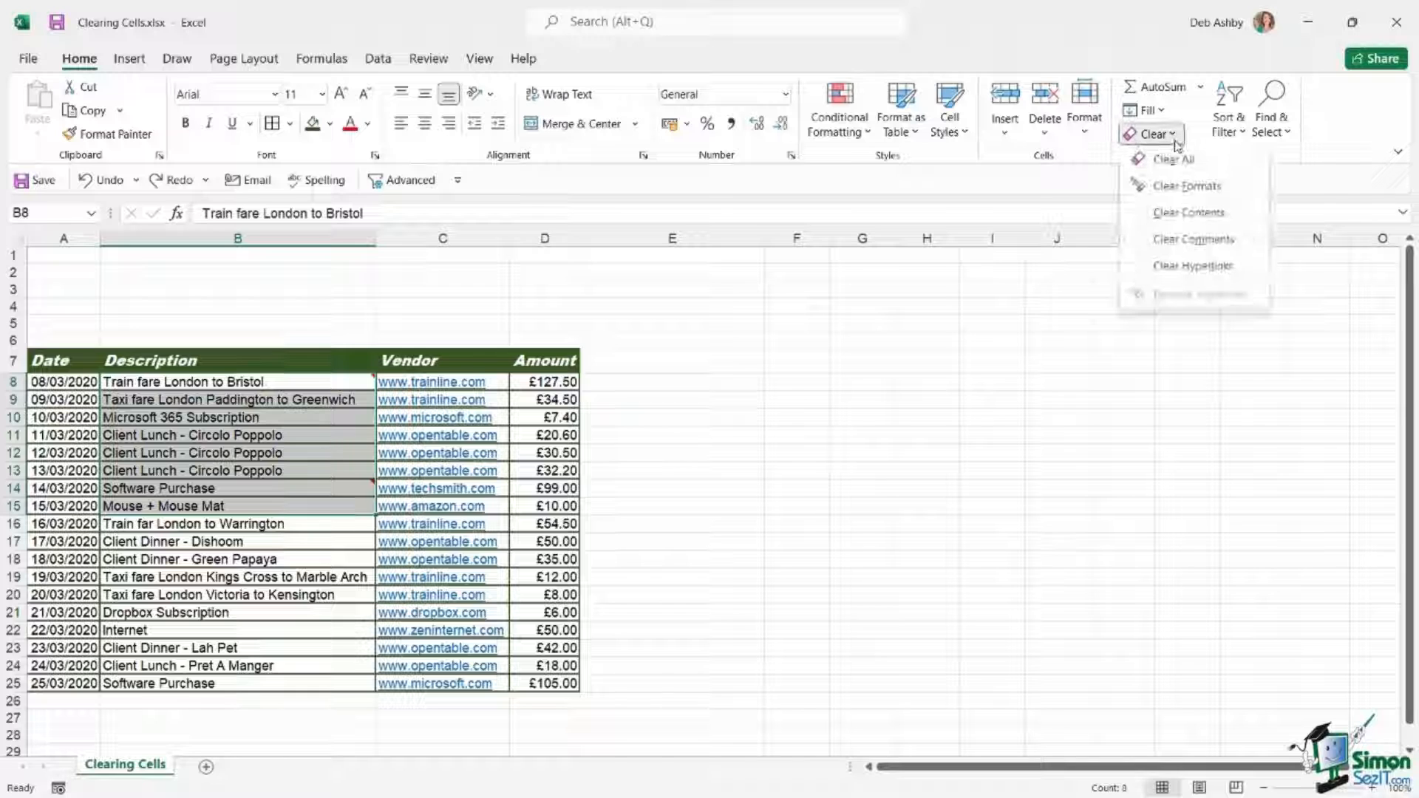
left_click(1175, 238)
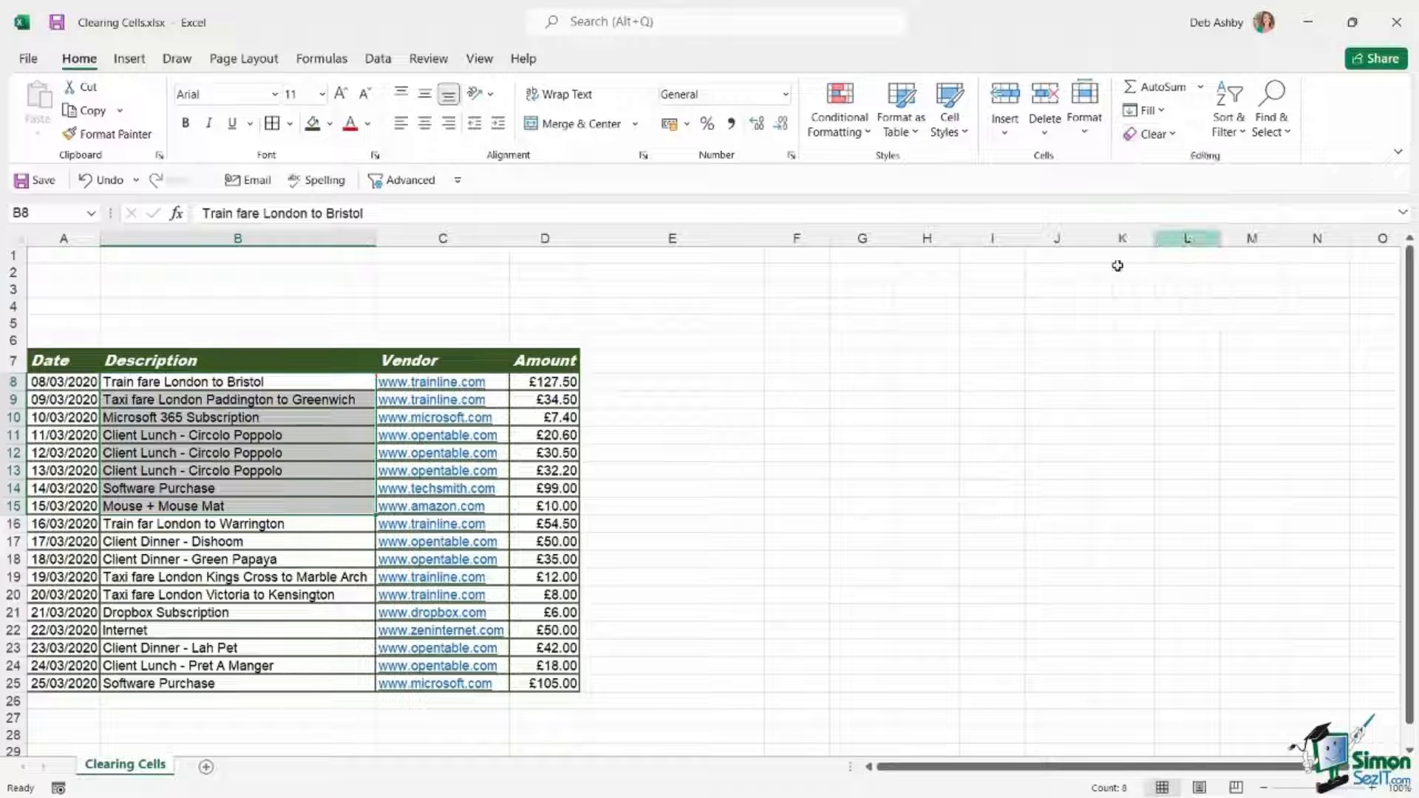
left_click(950, 363)
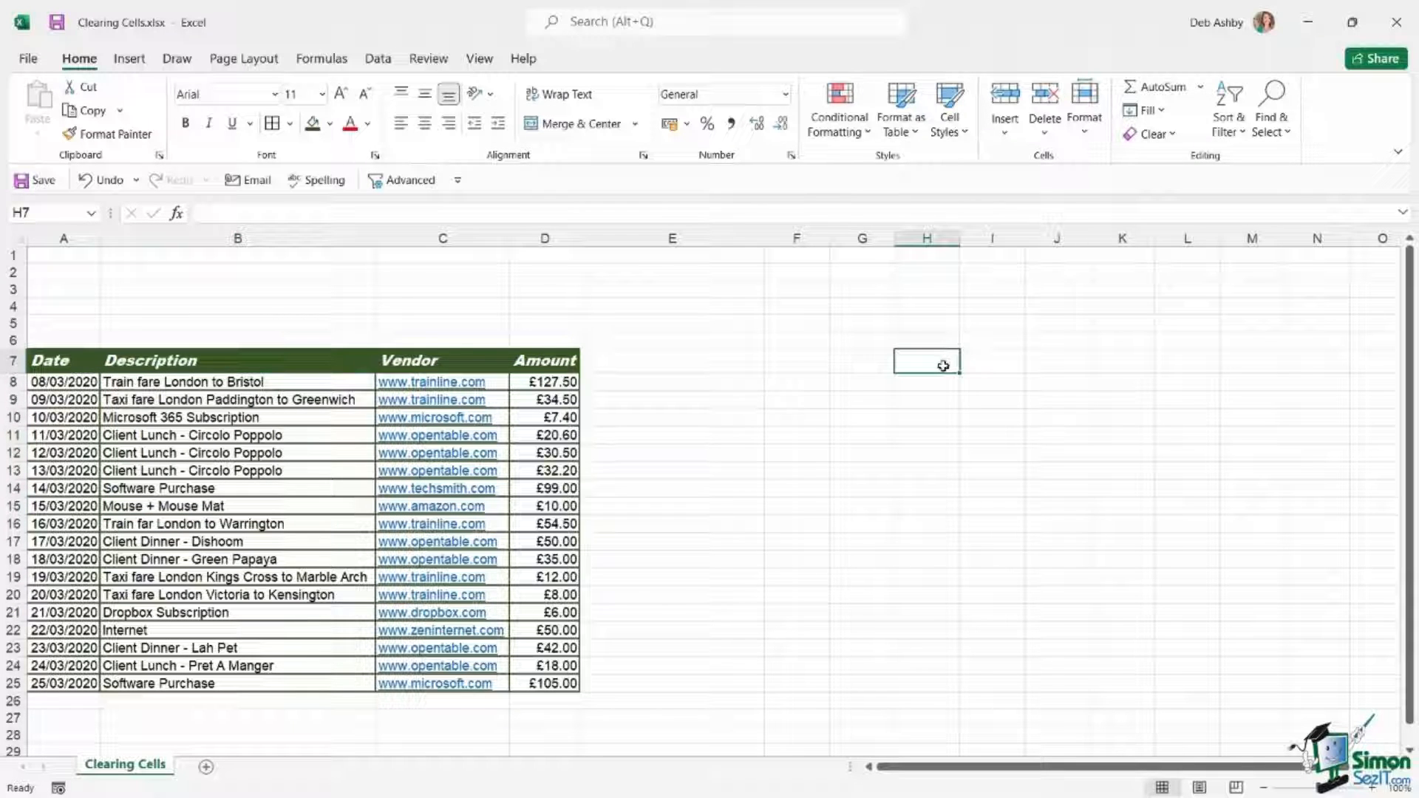
left_click(1173, 135)
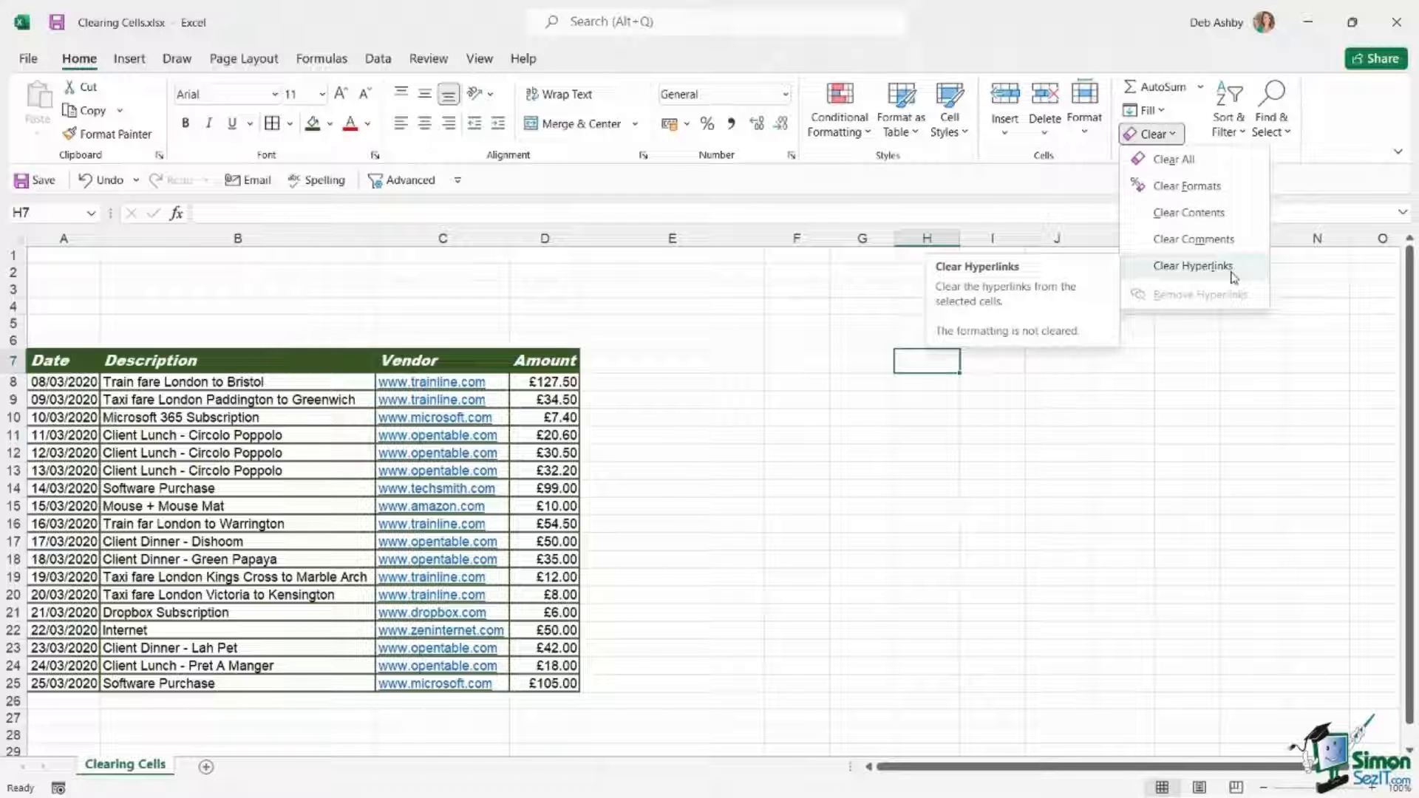
left_click(724, 292)
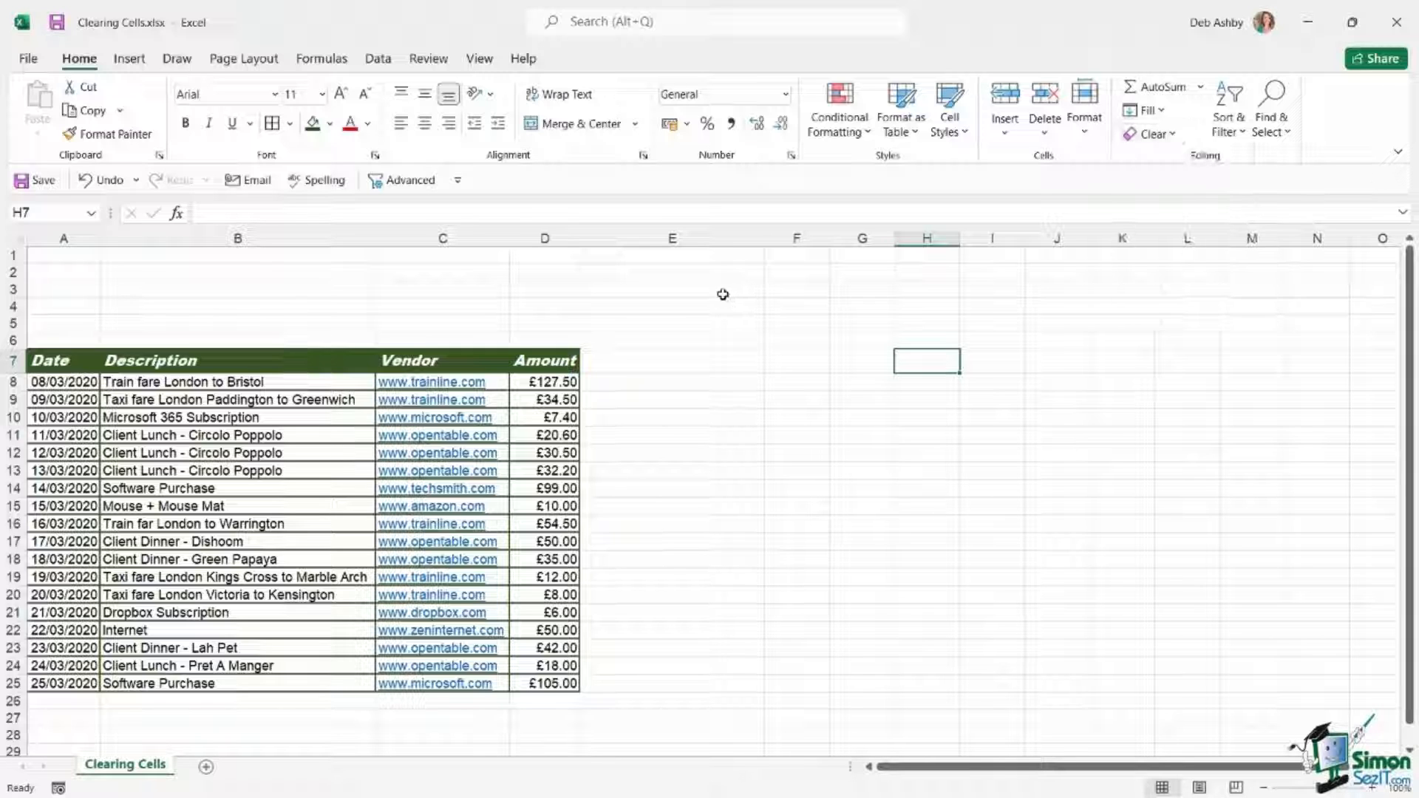
left_click(453, 237)
left_click(719, 389)
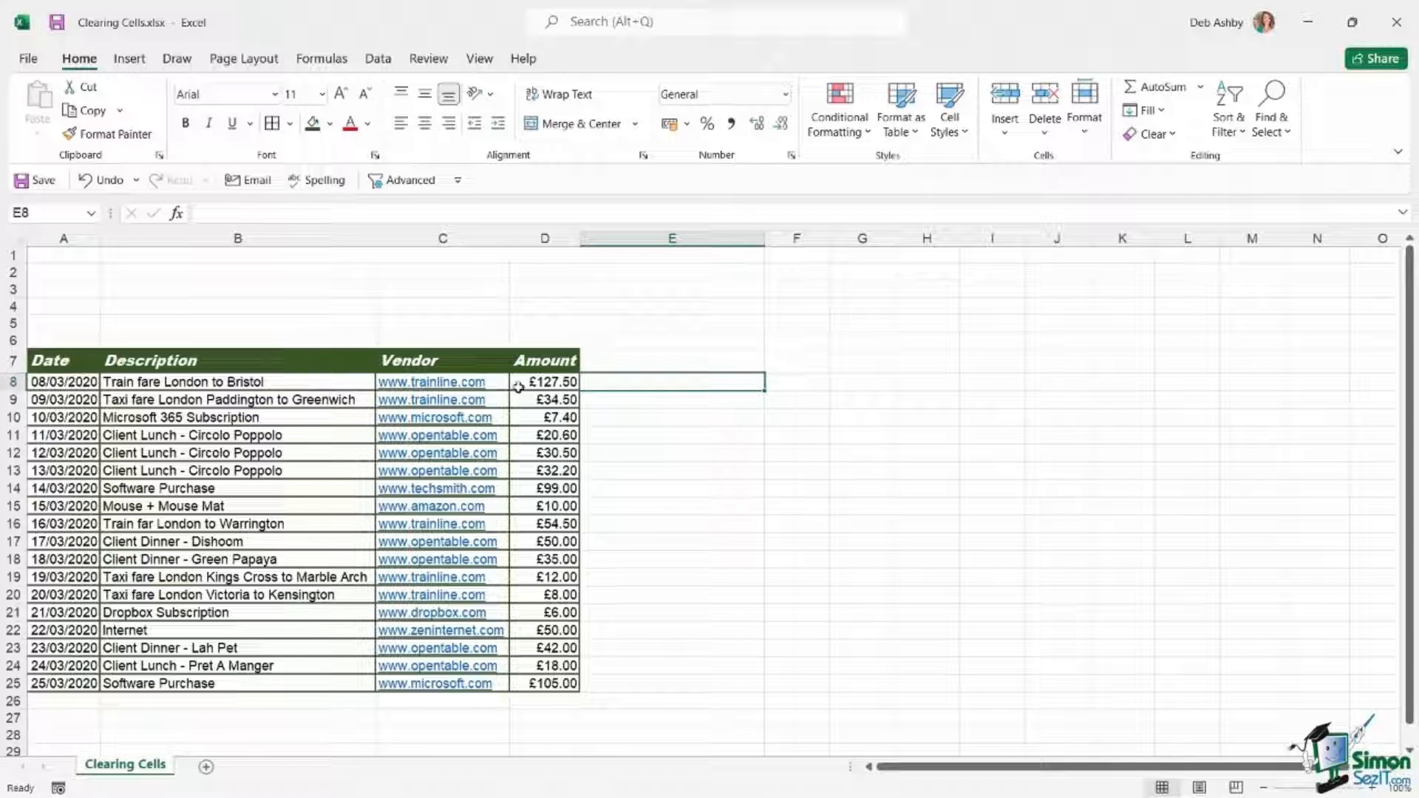
key("ctrl+z")
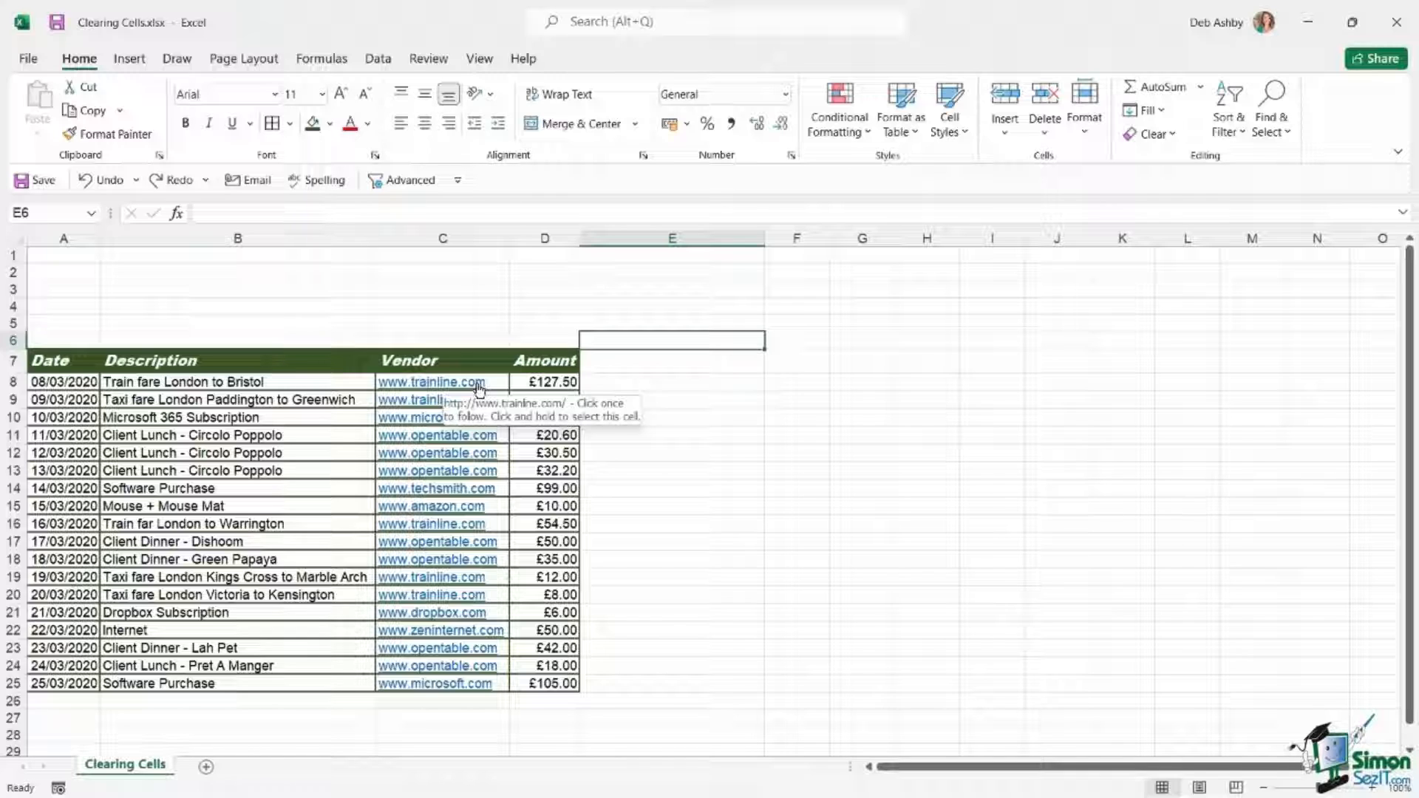
left_click(437, 422)
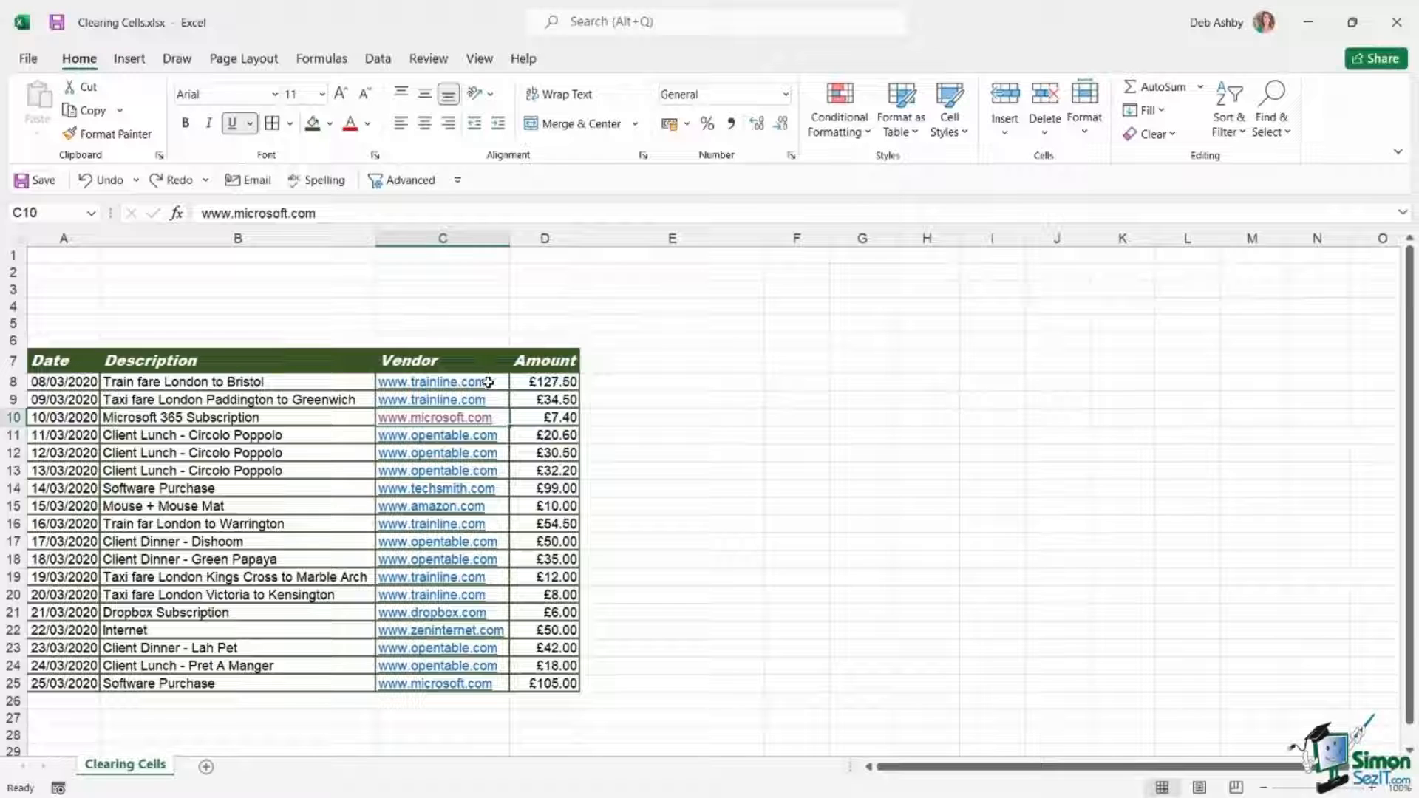
Apply Clear Hyperlinks to the Vendor cells C8:C25
left_click_drag(488, 382, 484, 690)
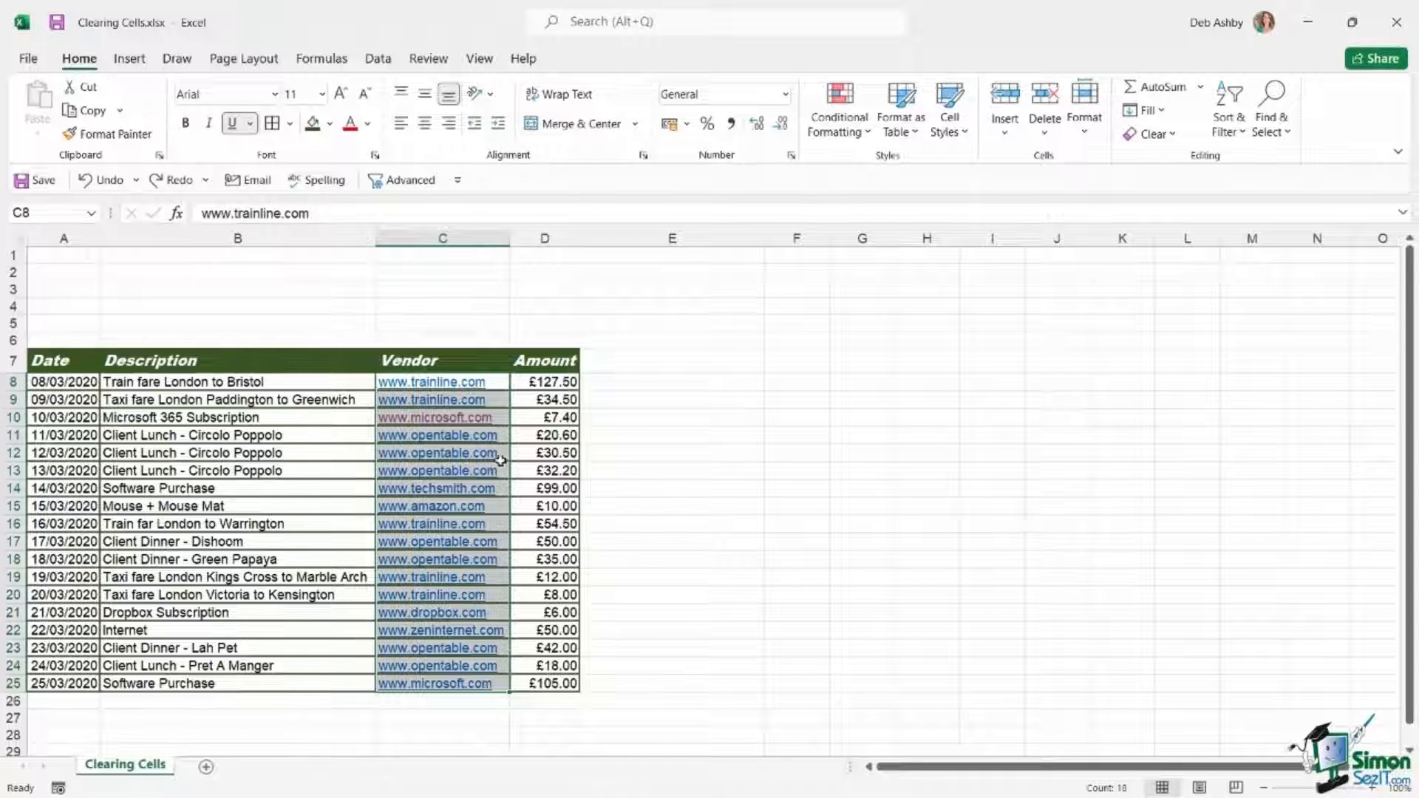
left_click(1176, 135)
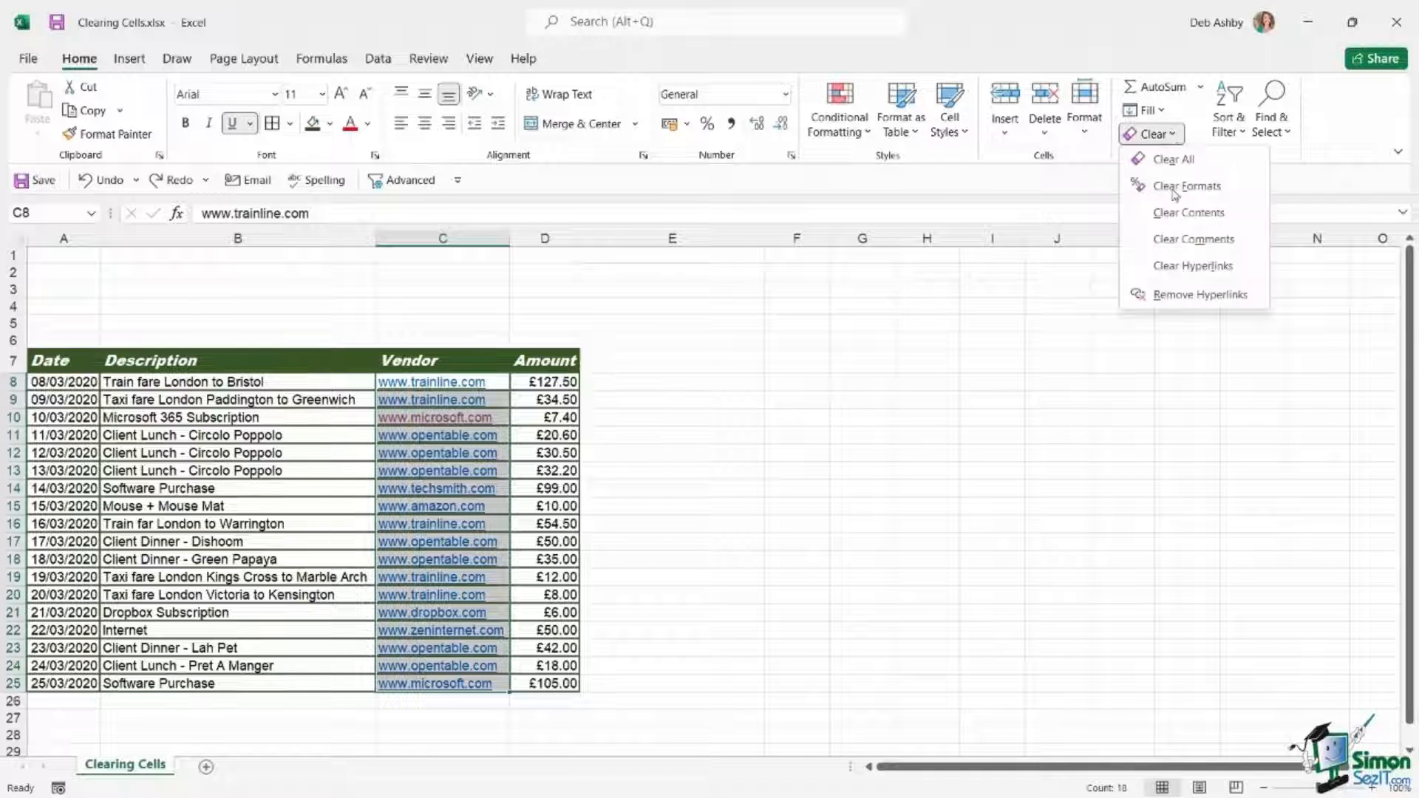
left_click(1177, 269)
left_click(839, 374)
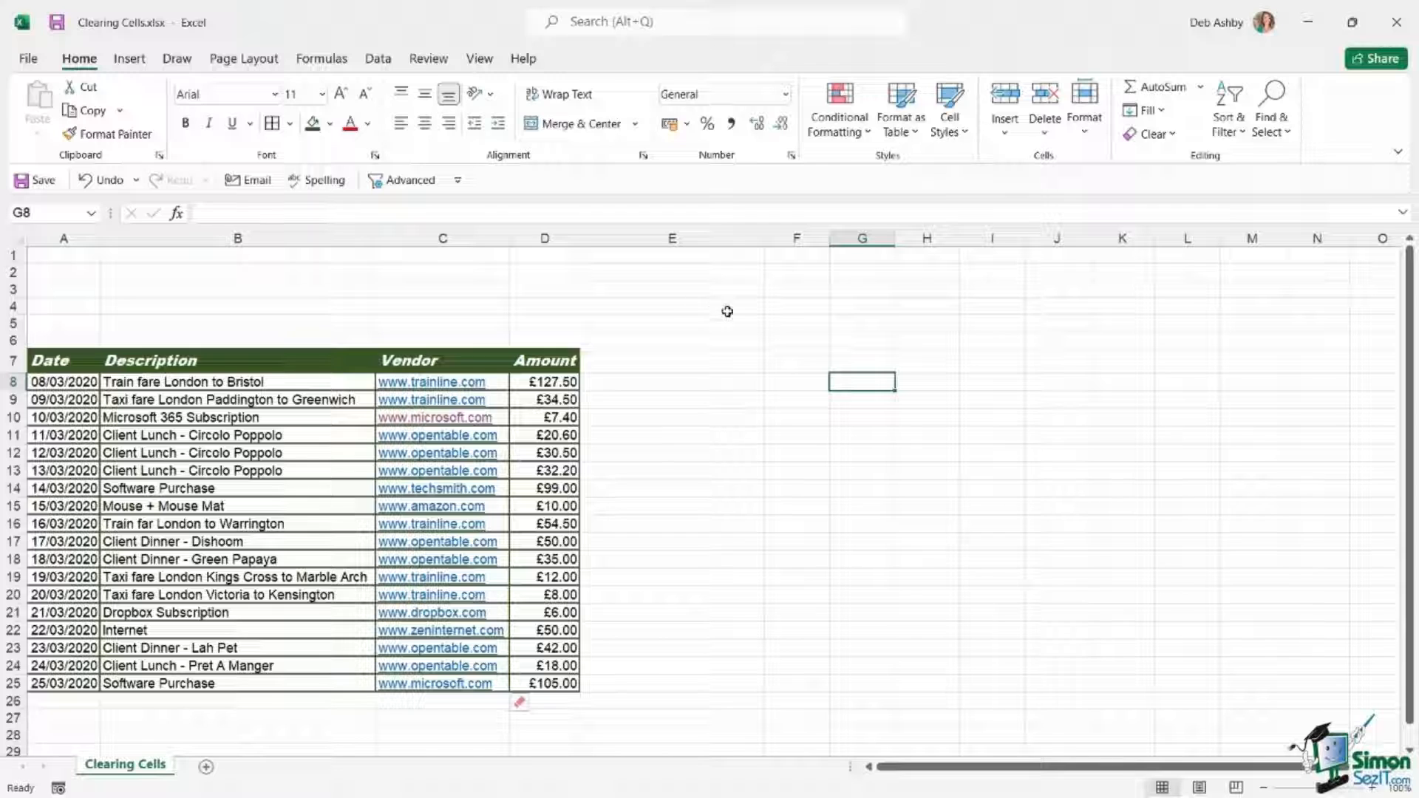
left_click(758, 320)
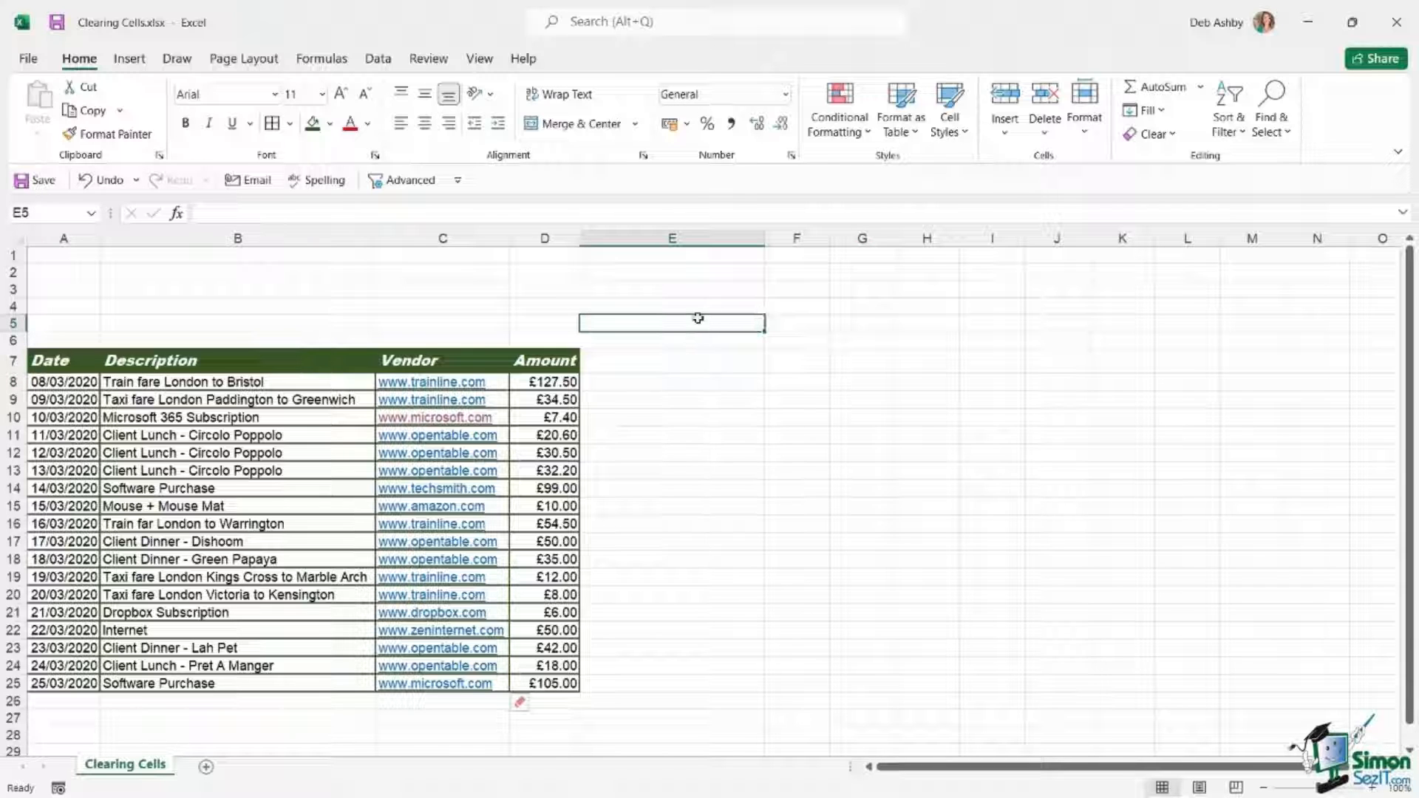
left_click(1171, 136)
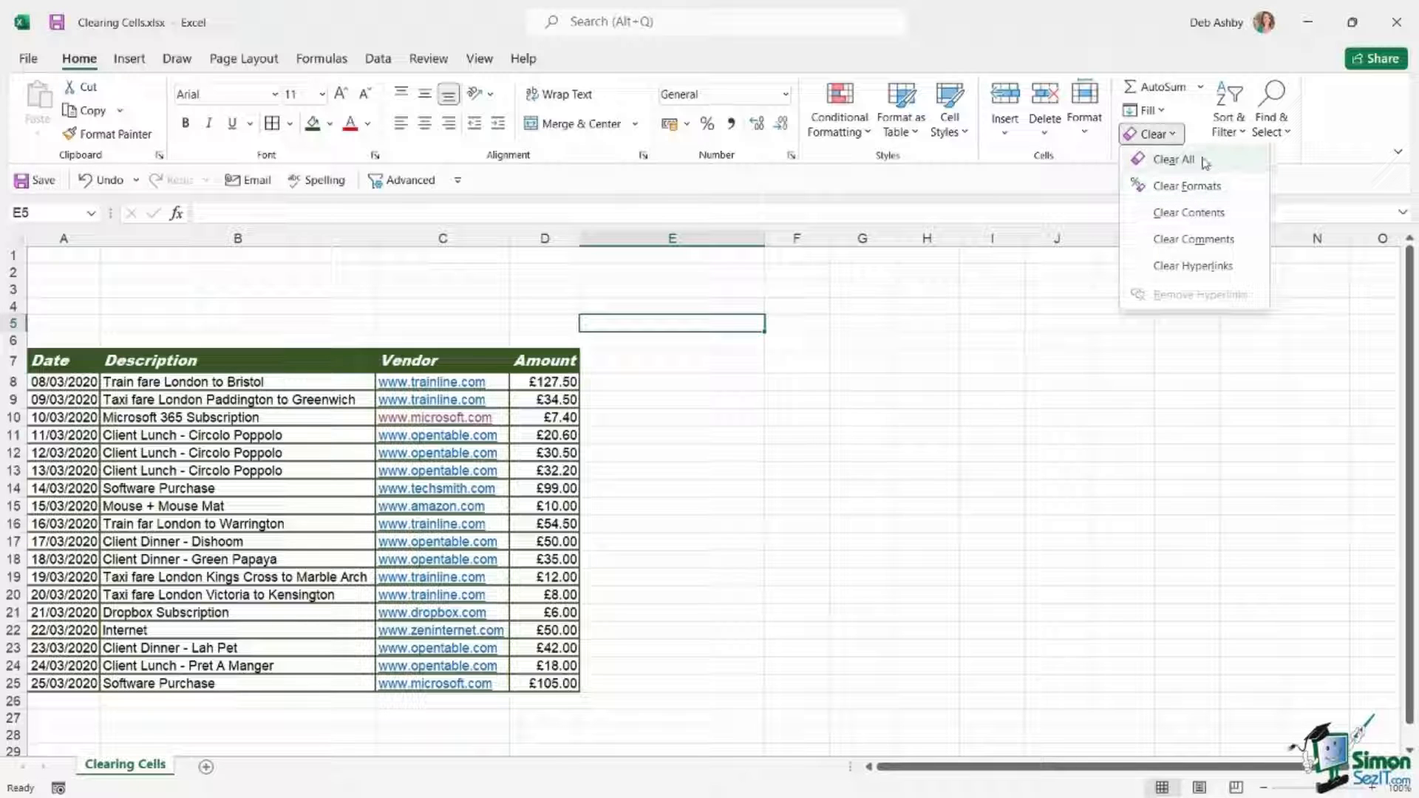
left_click(873, 358)
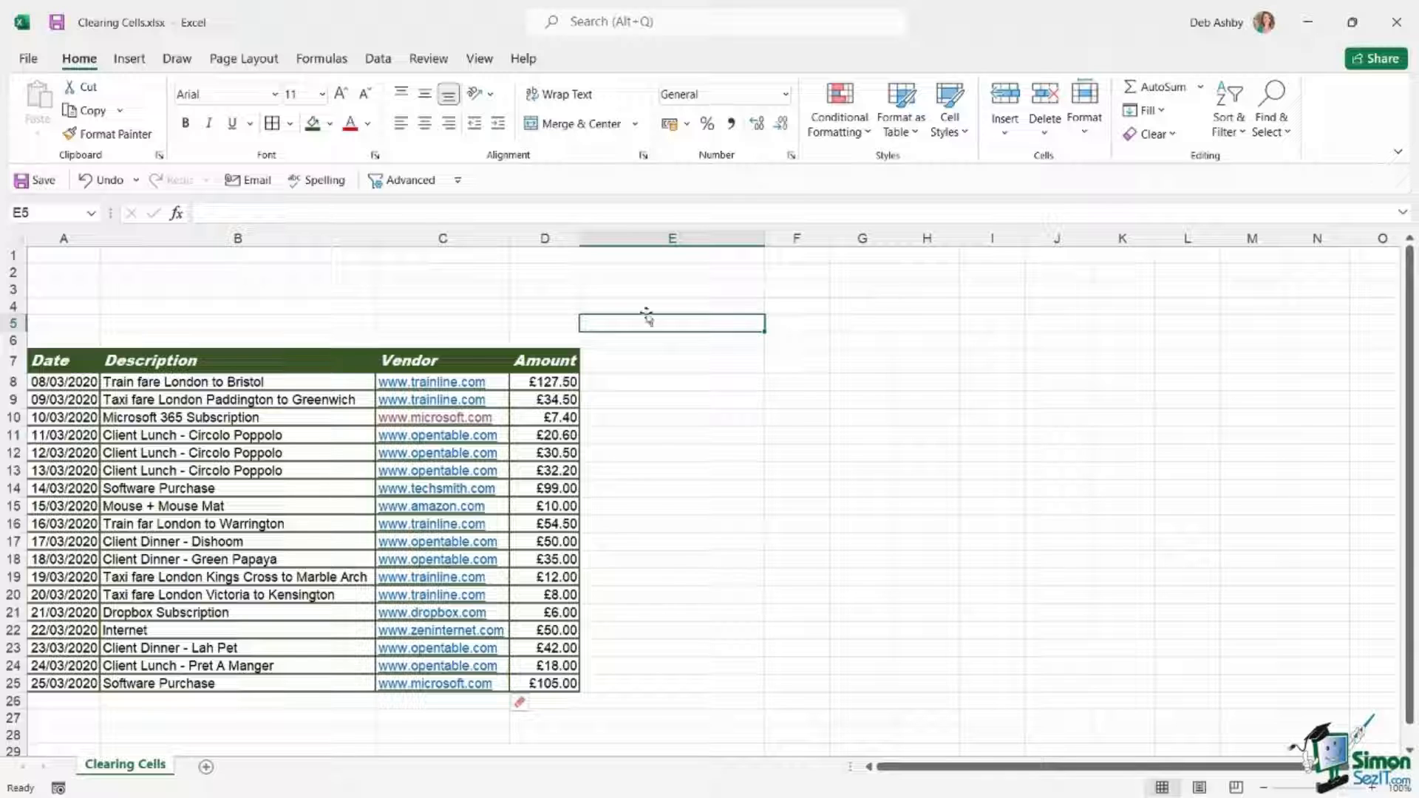
left_click(1152, 134)
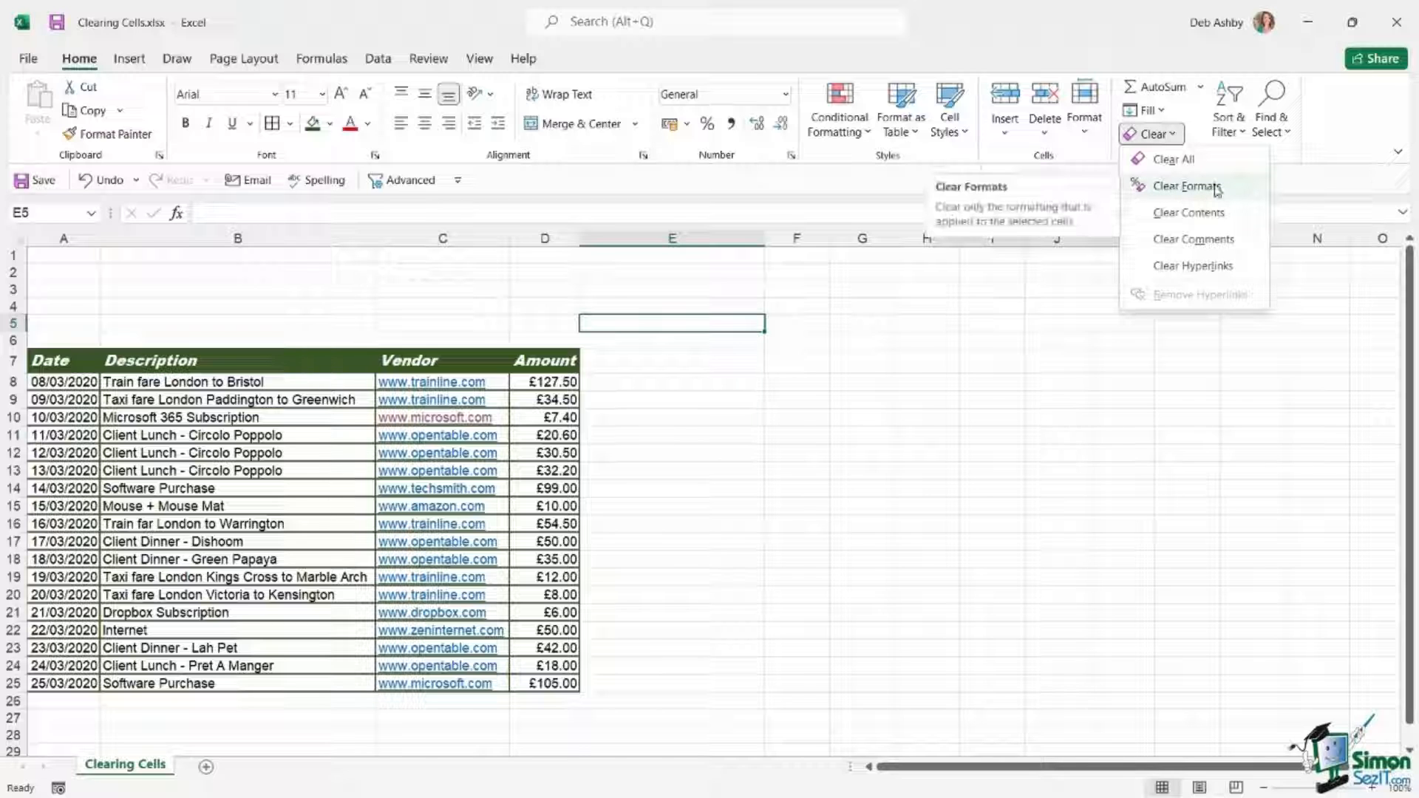
left_click(875, 343)
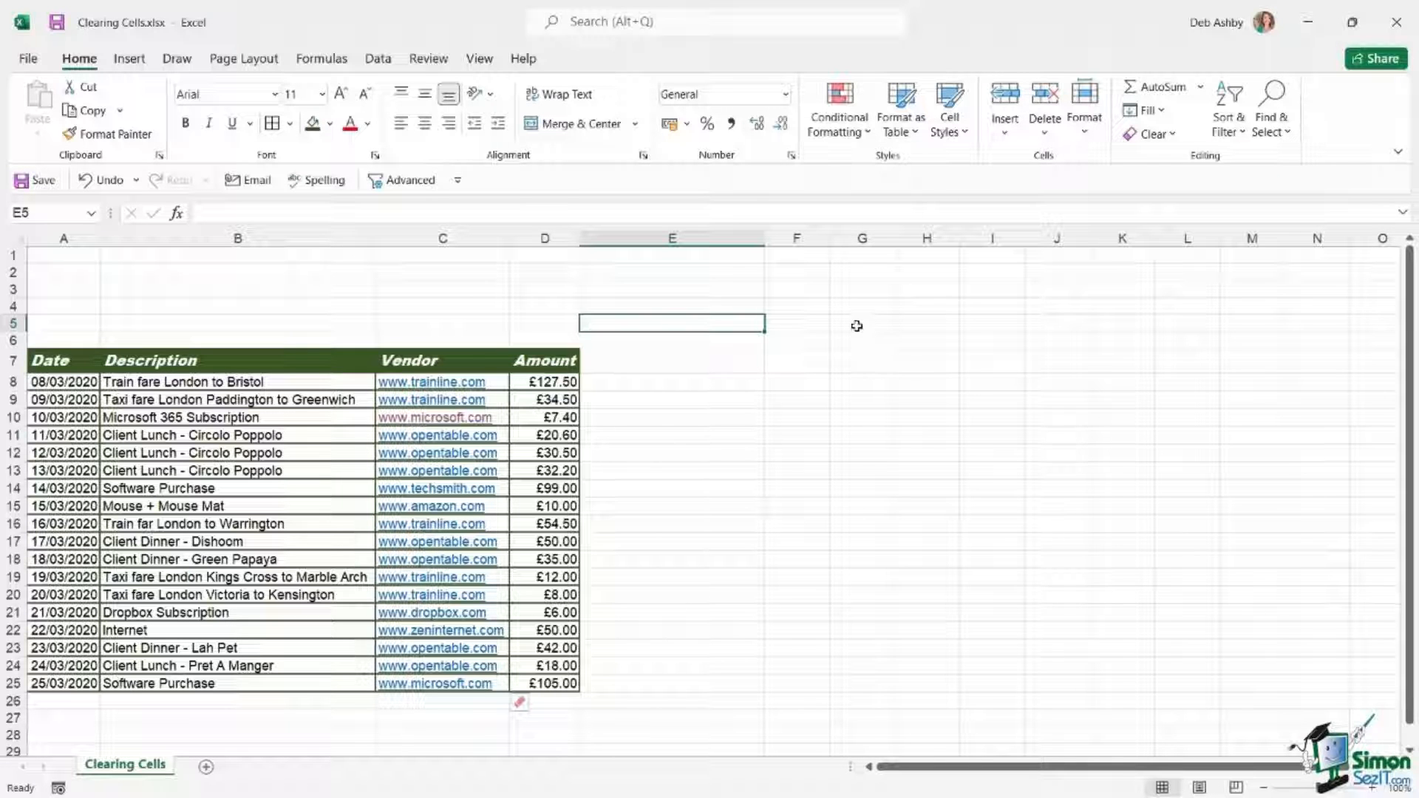